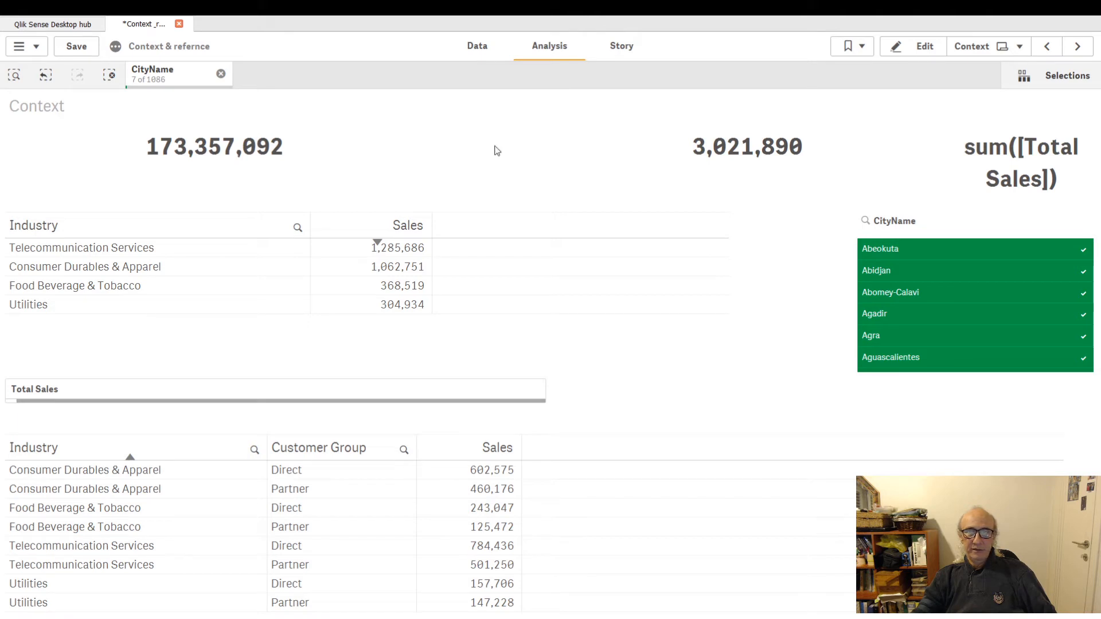
Browse forward through the app's sheets and go back to the Context sheet.
left_click(1078, 48)
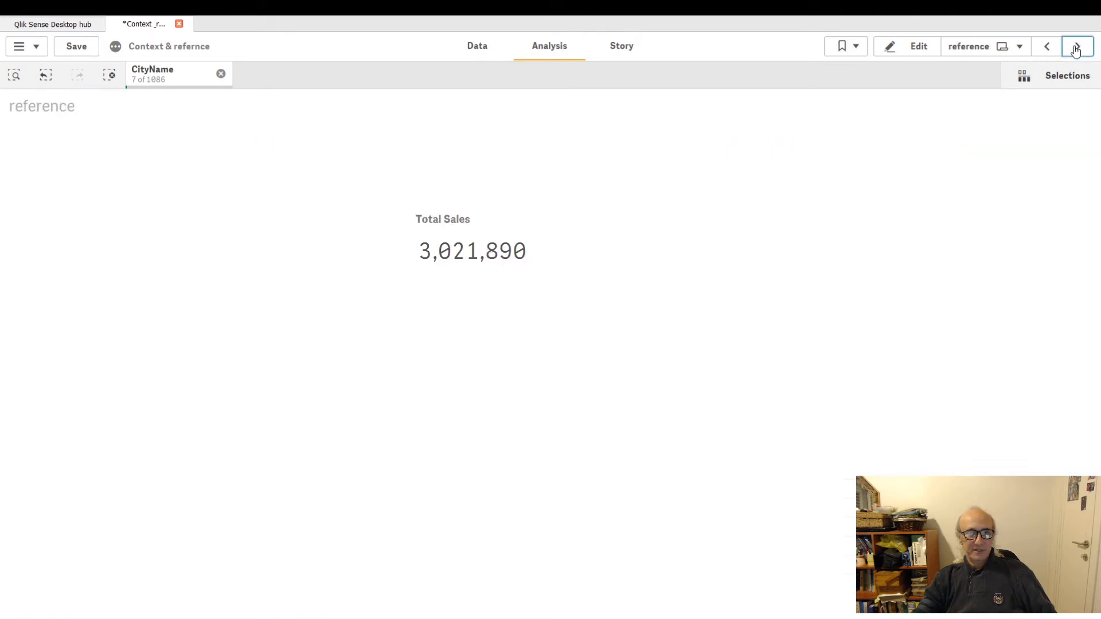
left_click(1076, 50)
left_click(1076, 49)
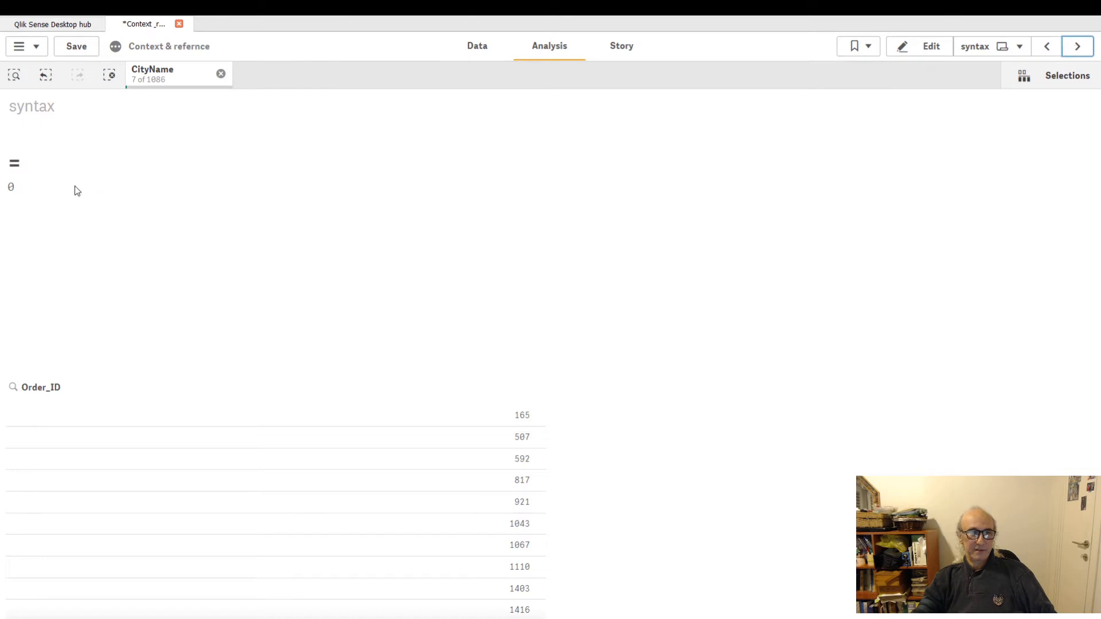
left_click(1052, 48)
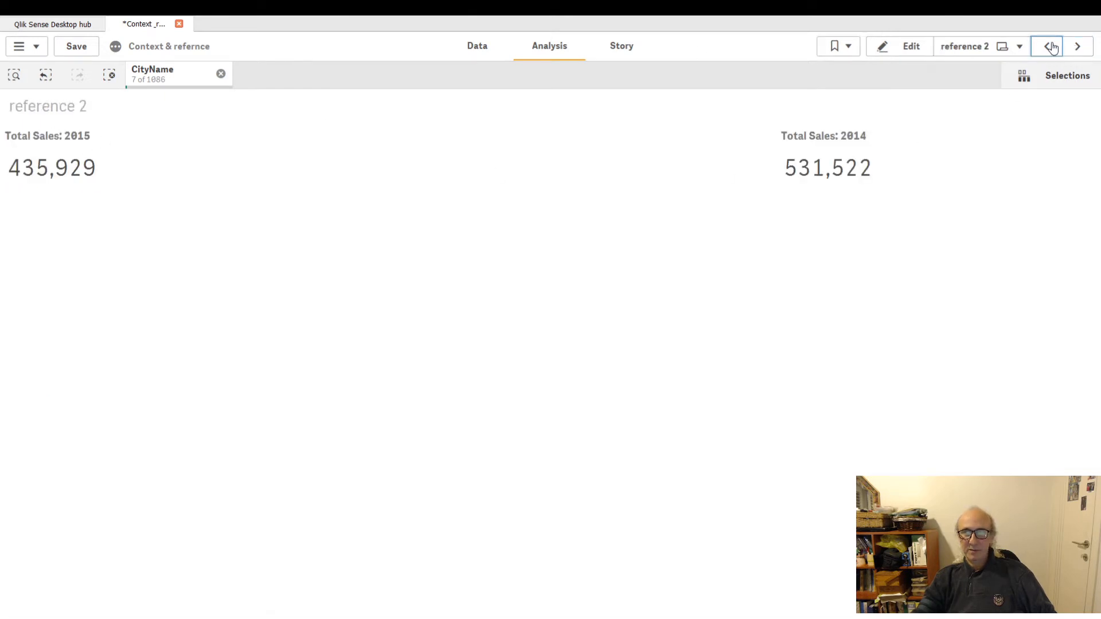
left_click(1051, 47)
left_click(1052, 48)
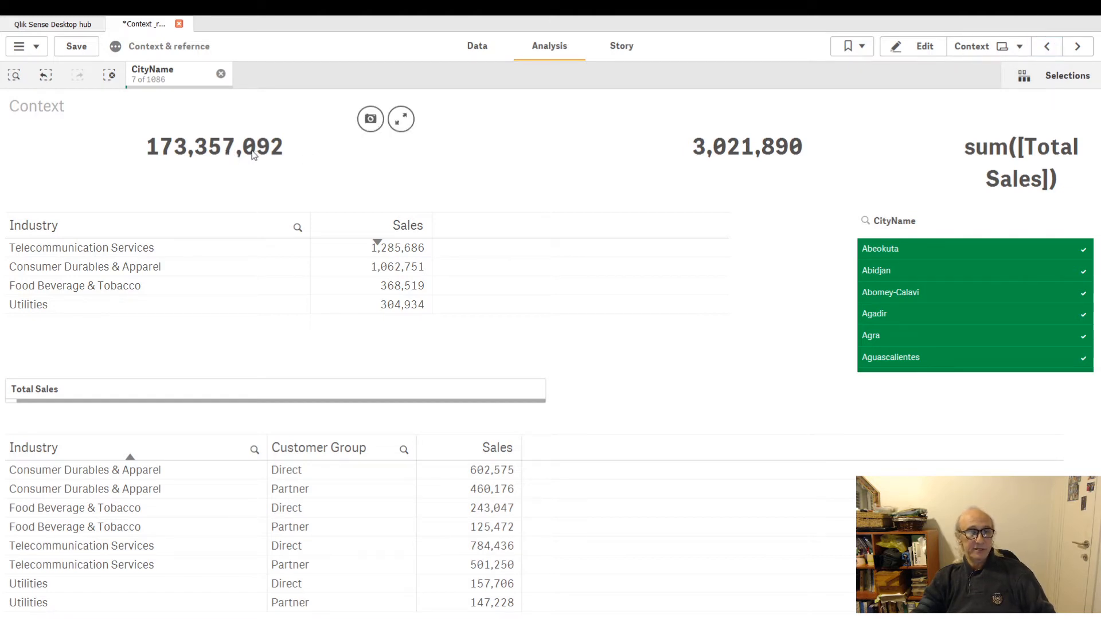
In edit mode, change the first KPI's expression to sum [Total Cost] with the {1} set identifier and apply it.
left_click(924, 46)
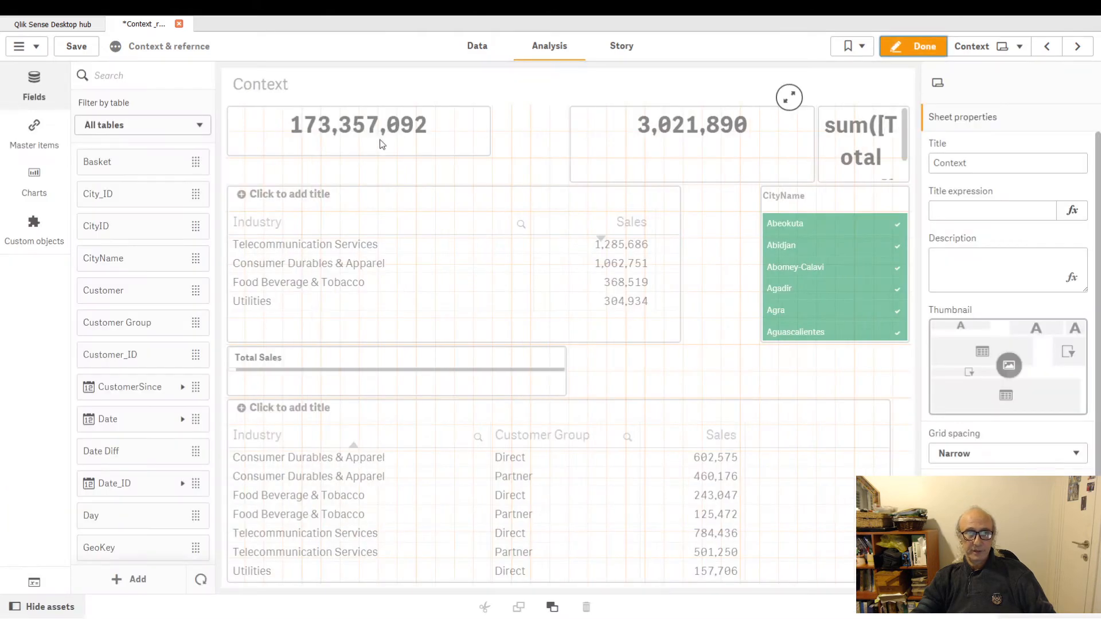
left_click(459, 135)
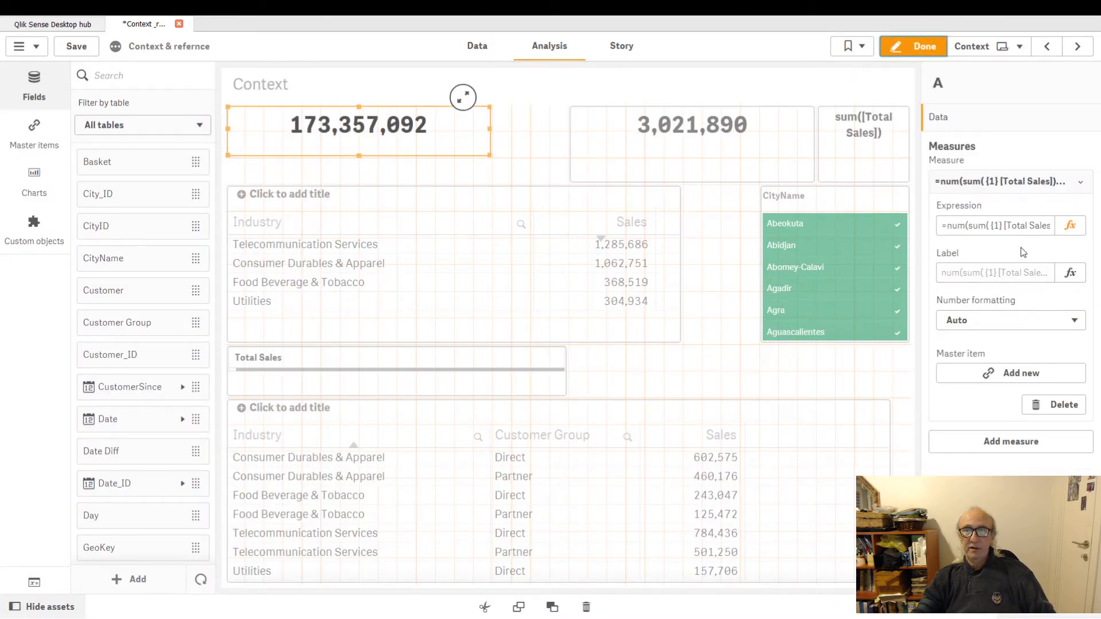
left_click(1070, 225)
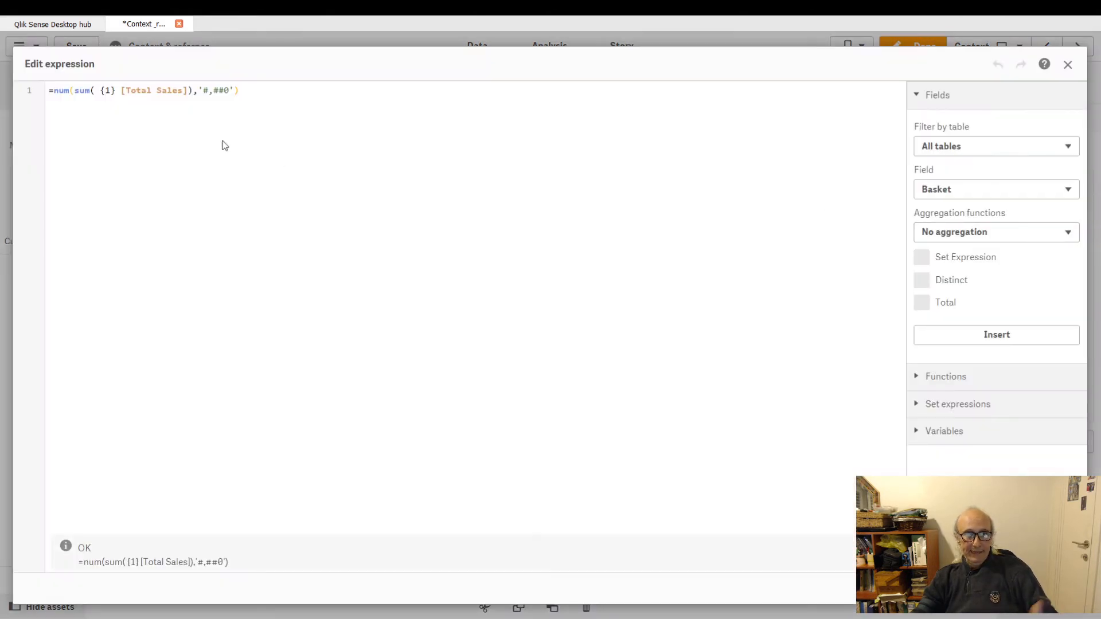
left_click(106, 90)
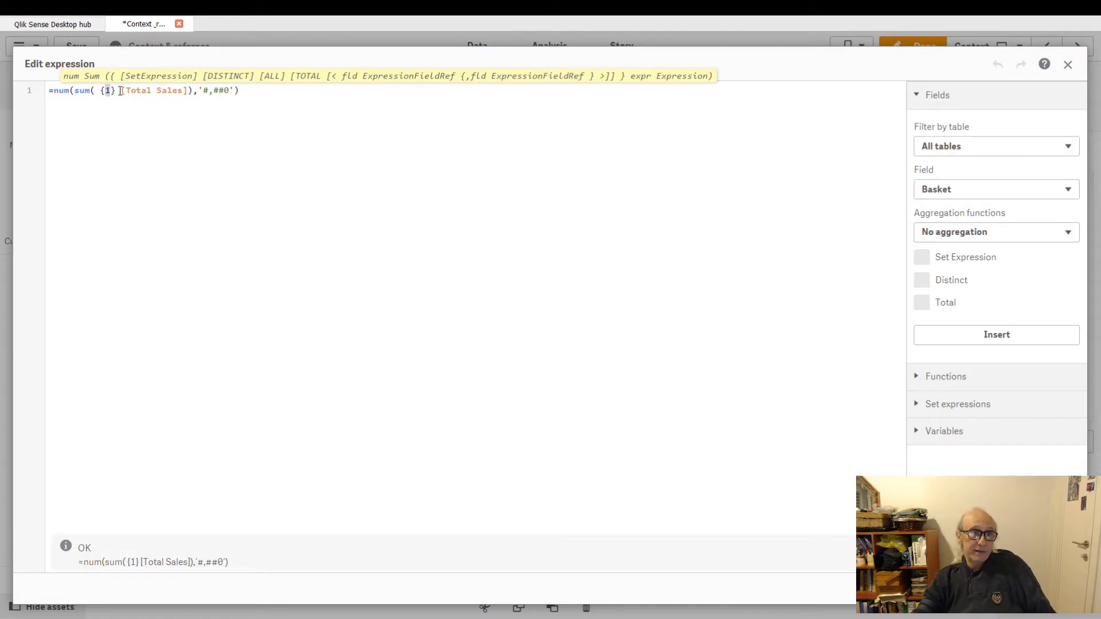
left_click_drag(121, 90, 188, 90)
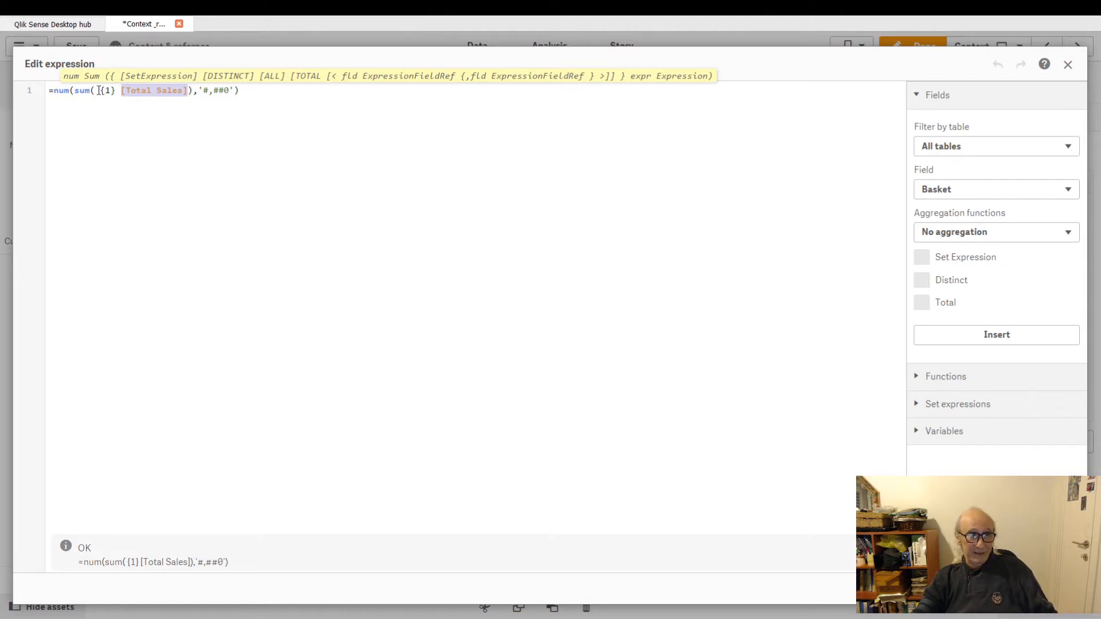
left_click_drag(101, 90, 115, 90)
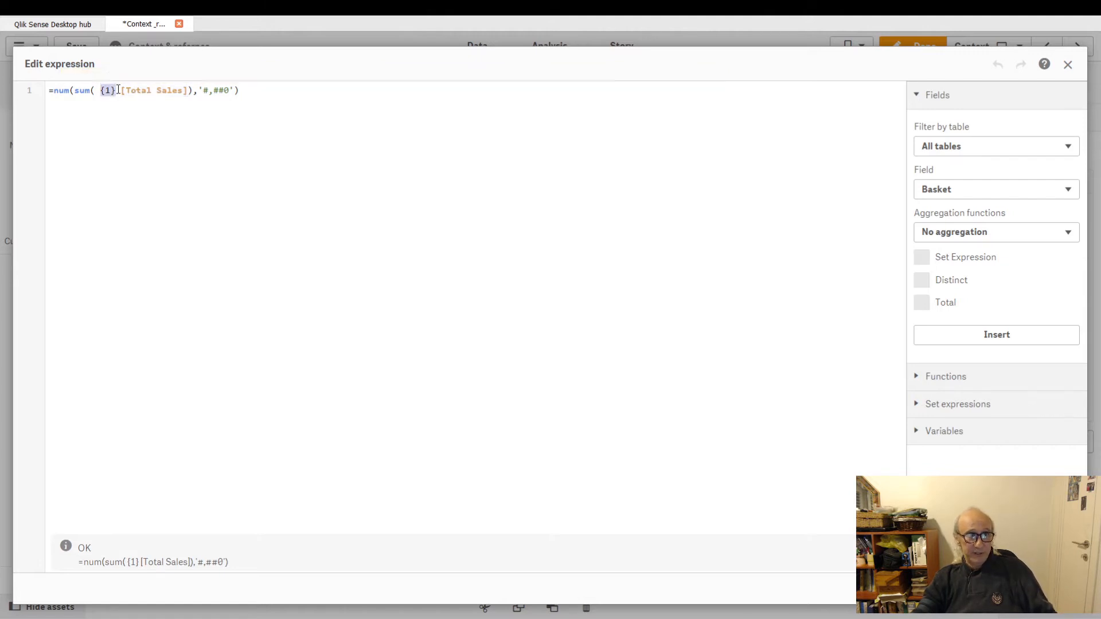
double_click(164, 90)
type("Co")
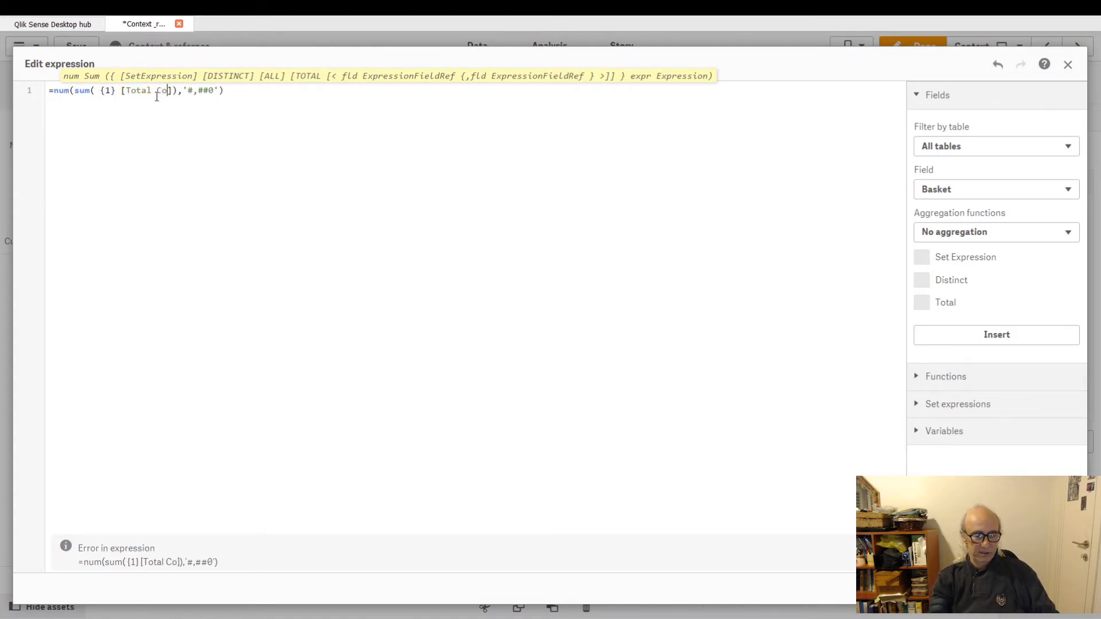
type("st")
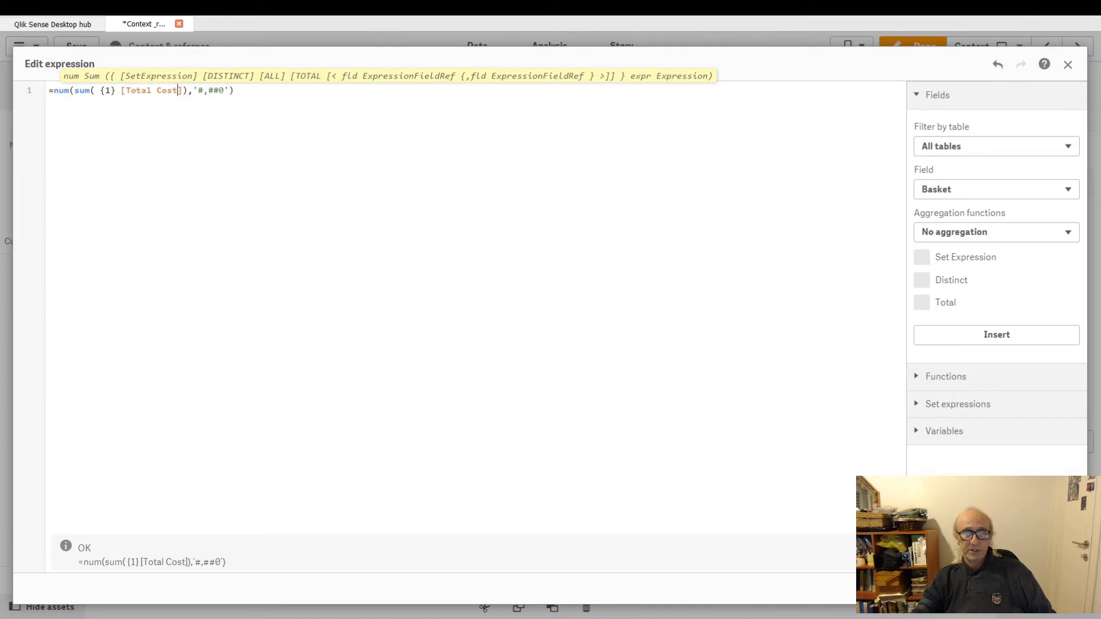
left_click(1057, 589)
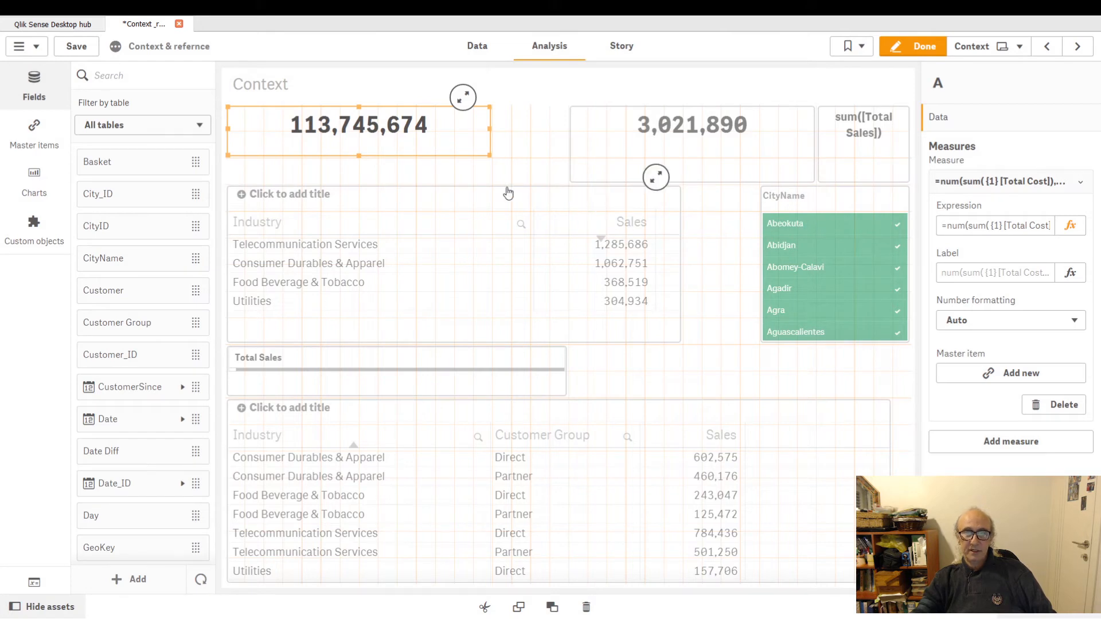
Replace the {1} set identifier with {$} in the first KPI's Total Cost expression and apply it.
left_click(449, 140)
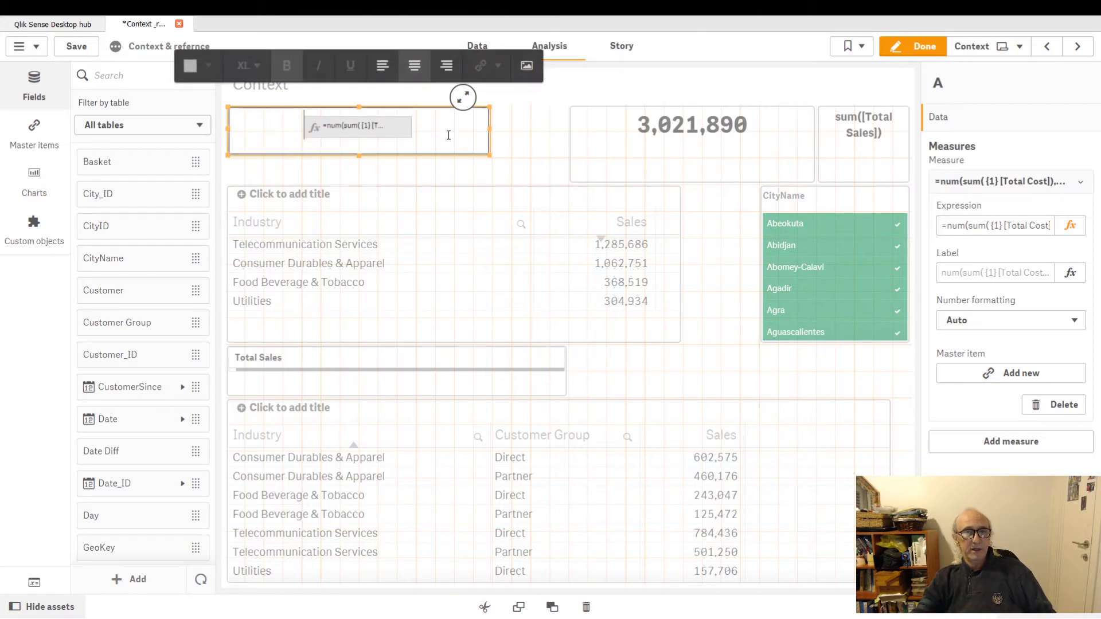
left_click(1053, 230)
left_click(1069, 225)
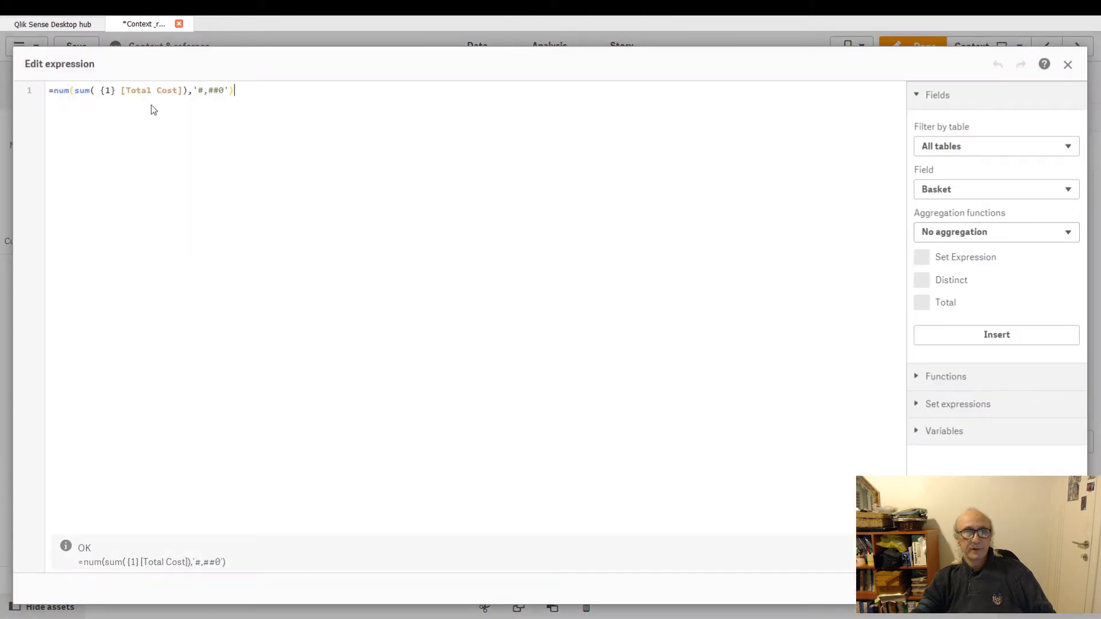
double_click(106, 92)
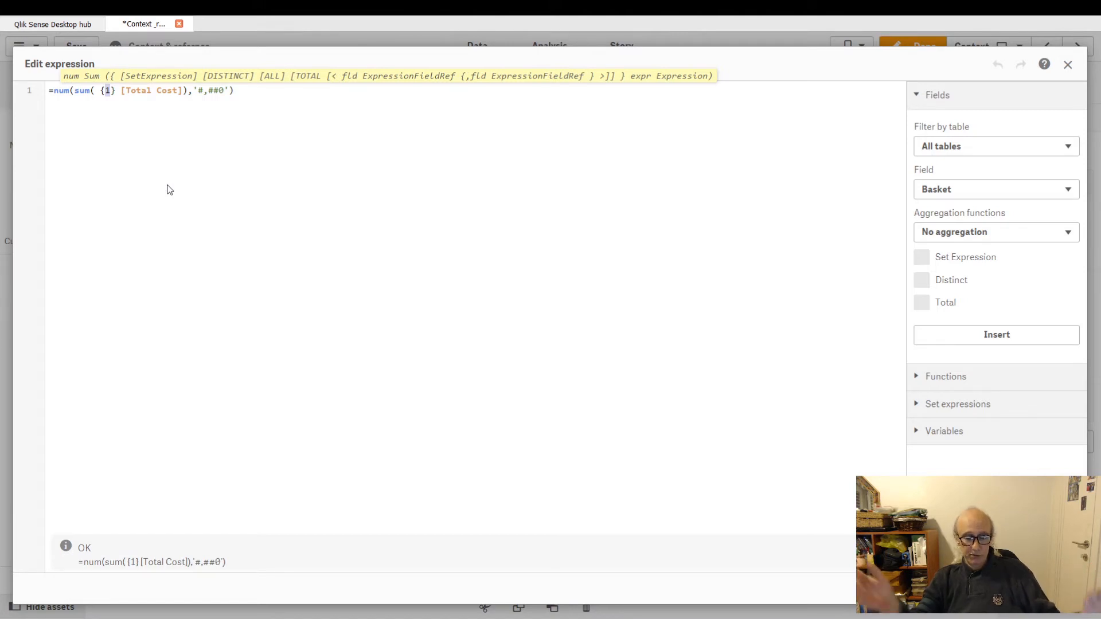
type("$")
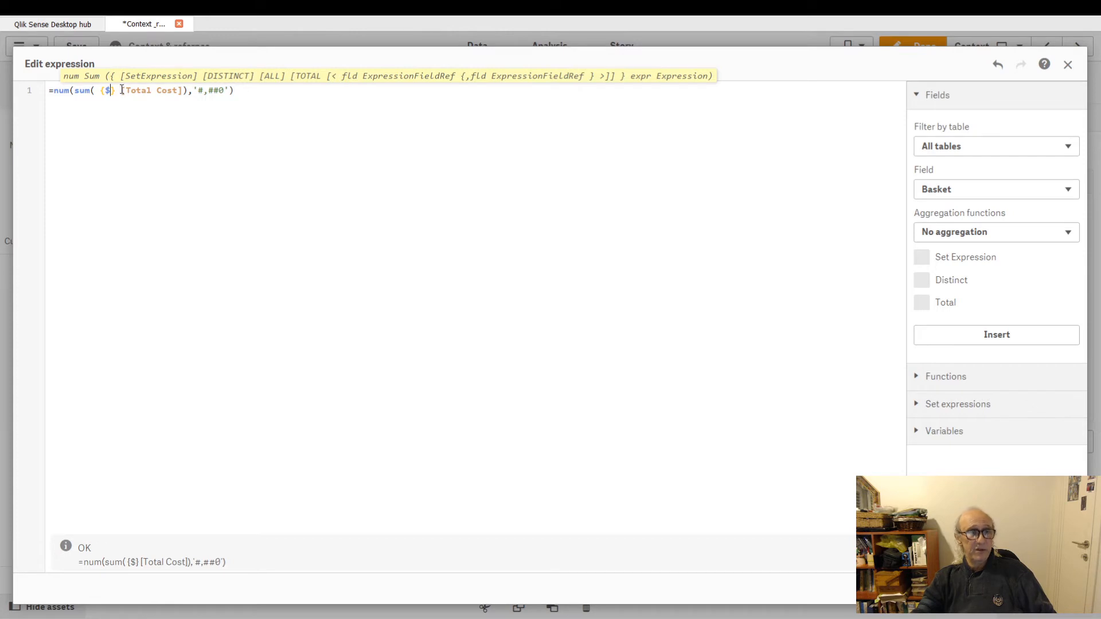
left_click_drag(122, 90, 182, 90)
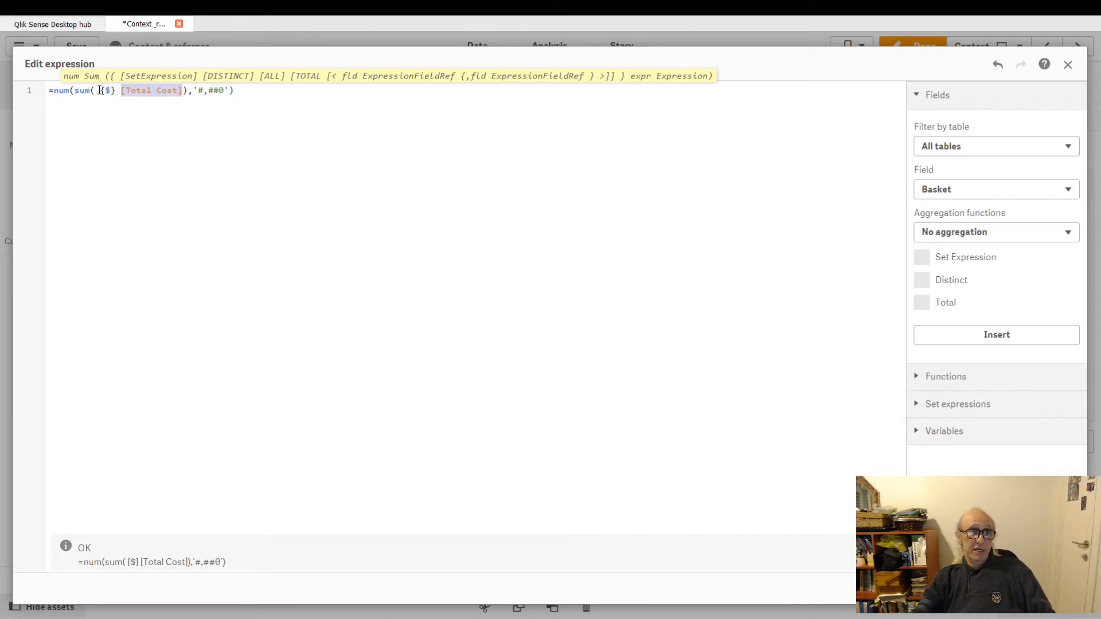
left_click_drag(101, 90, 115, 91)
key("BackSpace")
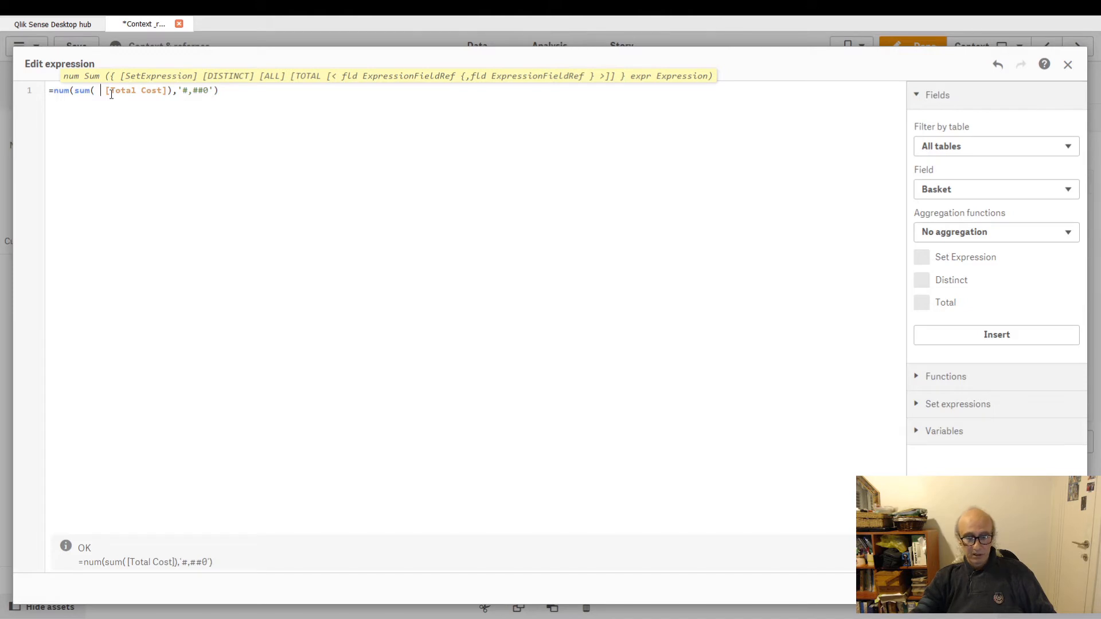
type("sum(tot")
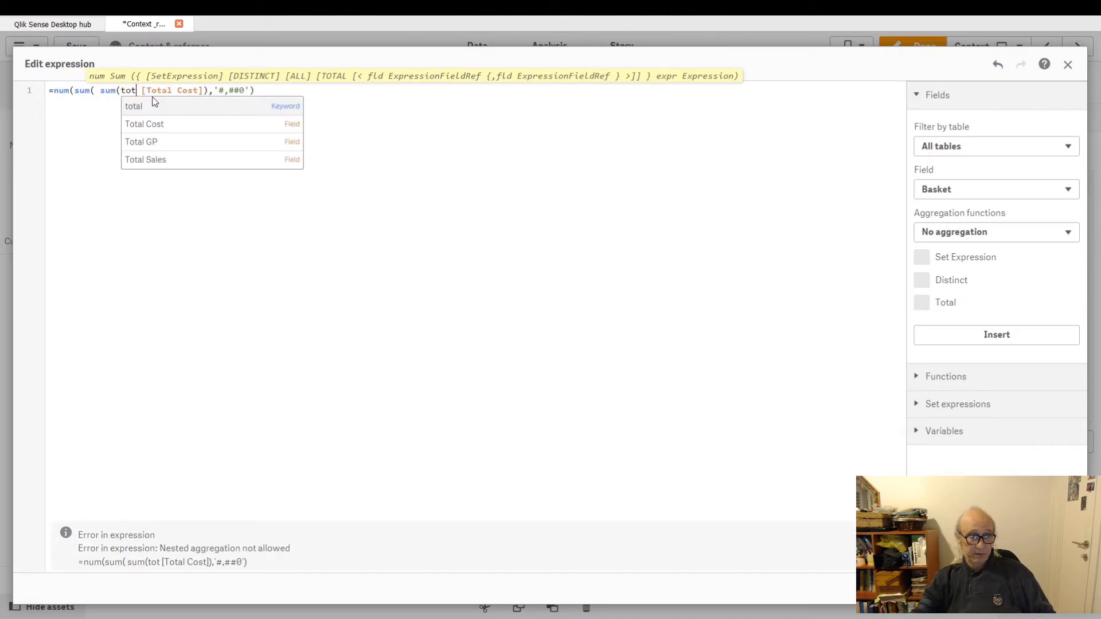
key("ctrl+z")
key("ctrl+z")
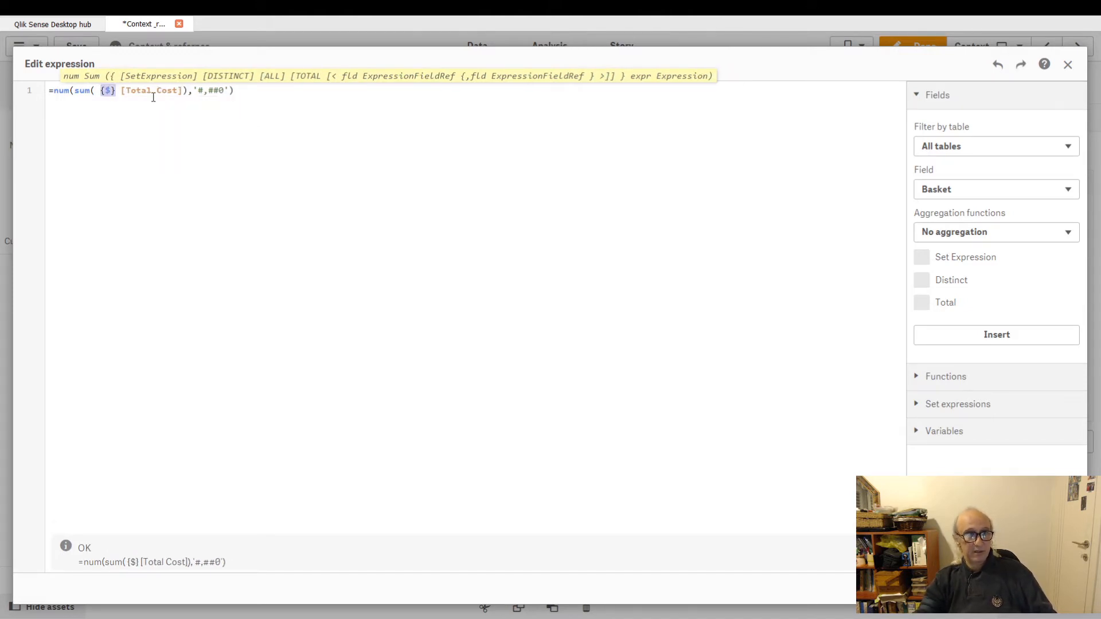
left_click(1056, 588)
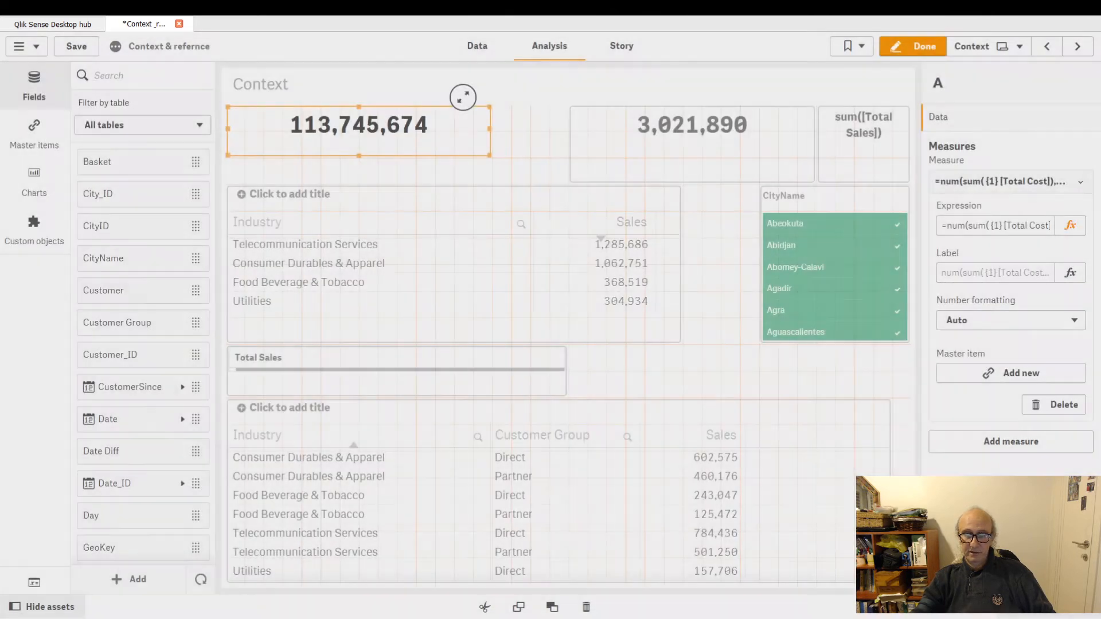
Copy the second KPI's Total Sales expression and paste it over the first KPI's expression.
left_click(688, 158)
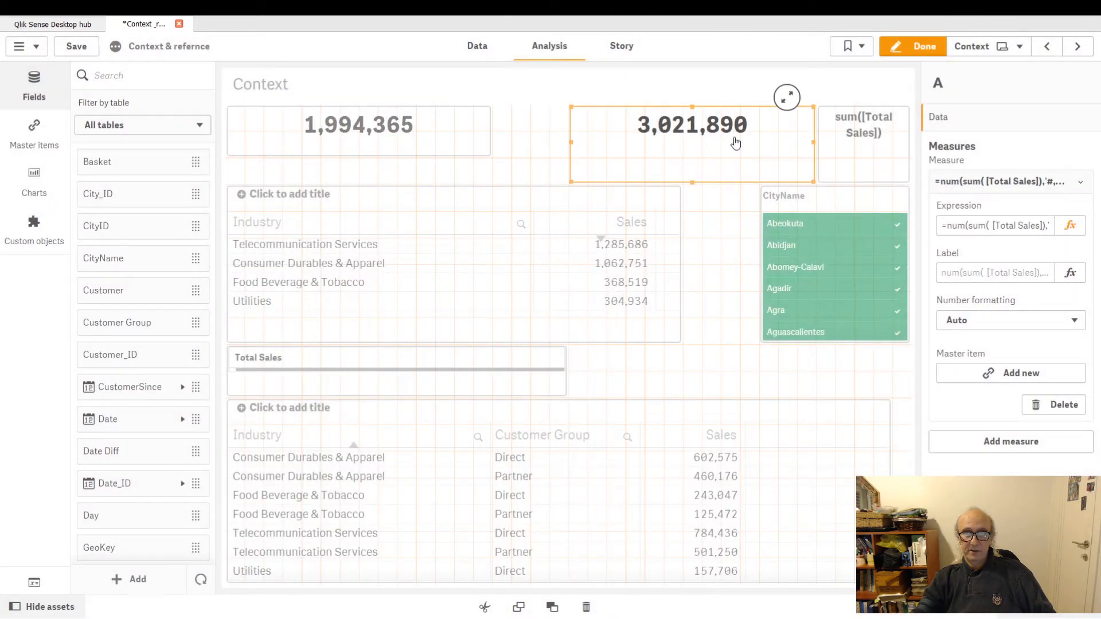
left_click(1070, 225)
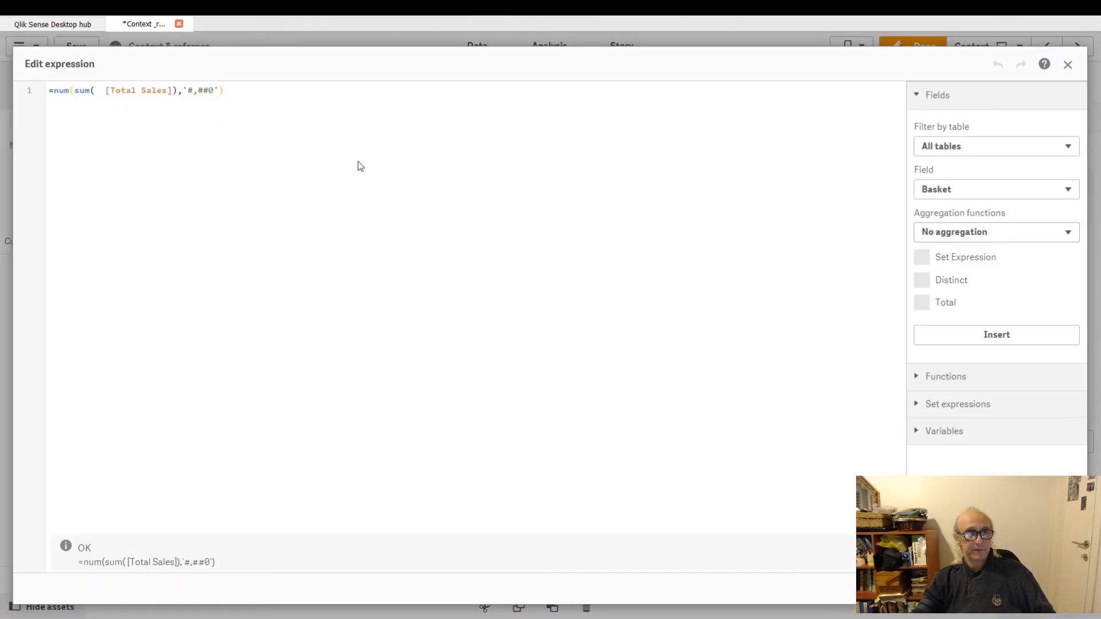
key("ctrl+a")
key("ctrl+c")
key("Escape")
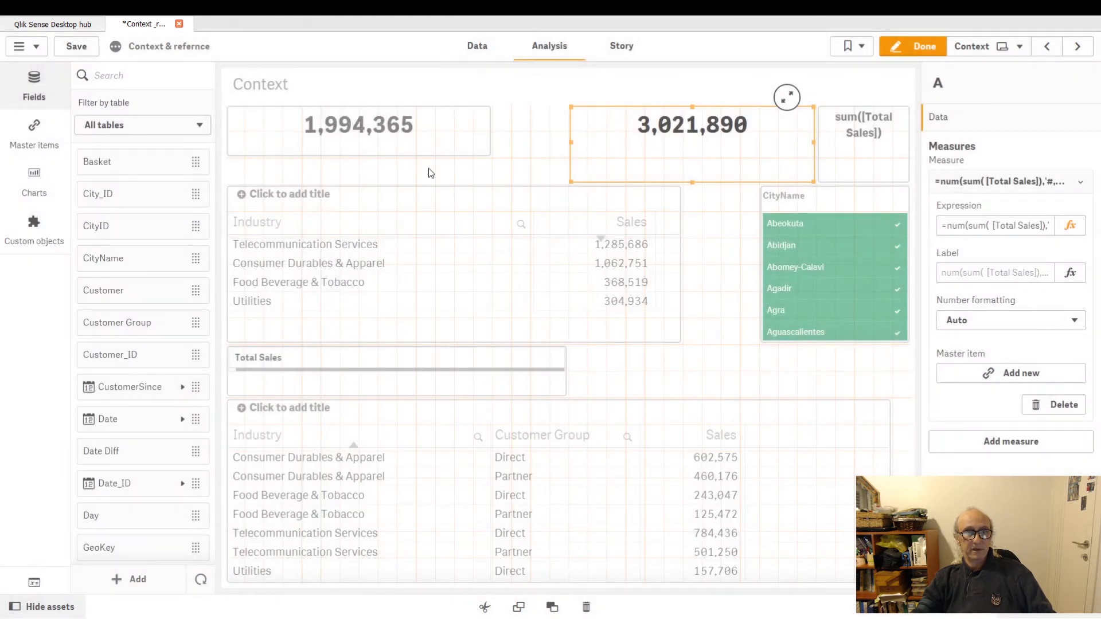
right_click(377, 136)
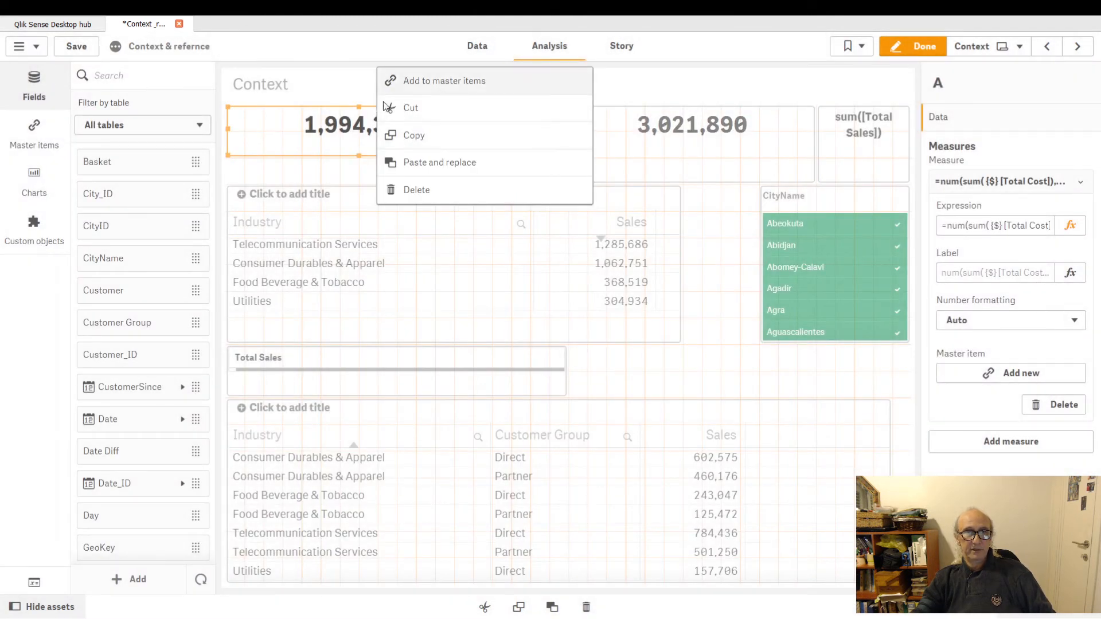
left_click(345, 103)
left_click(1069, 225)
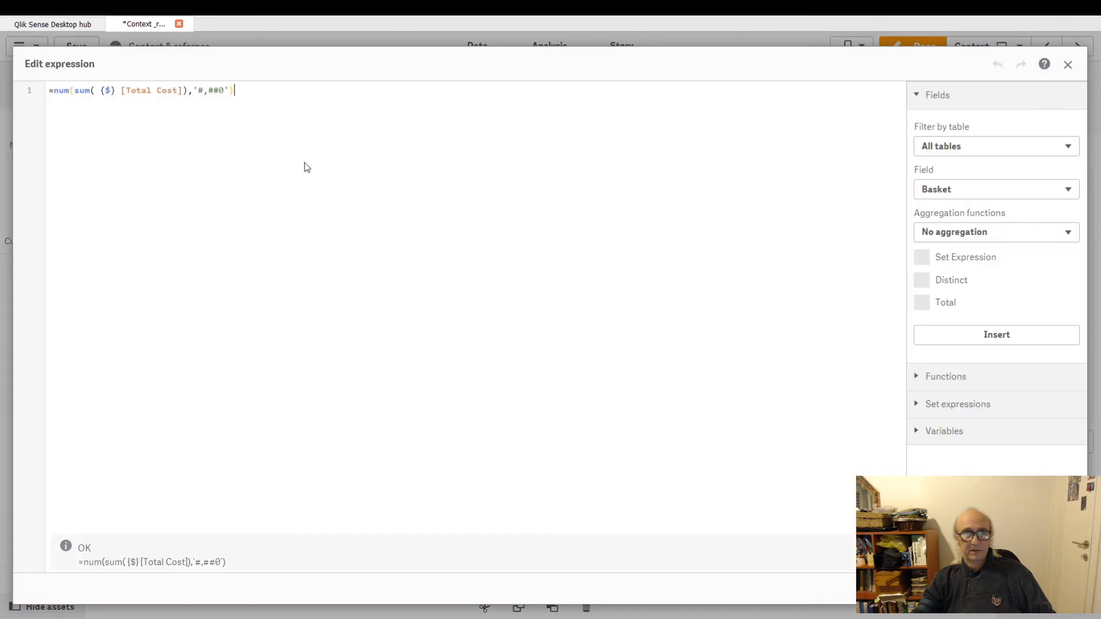
key("ctrl+a")
key("ctrl+v")
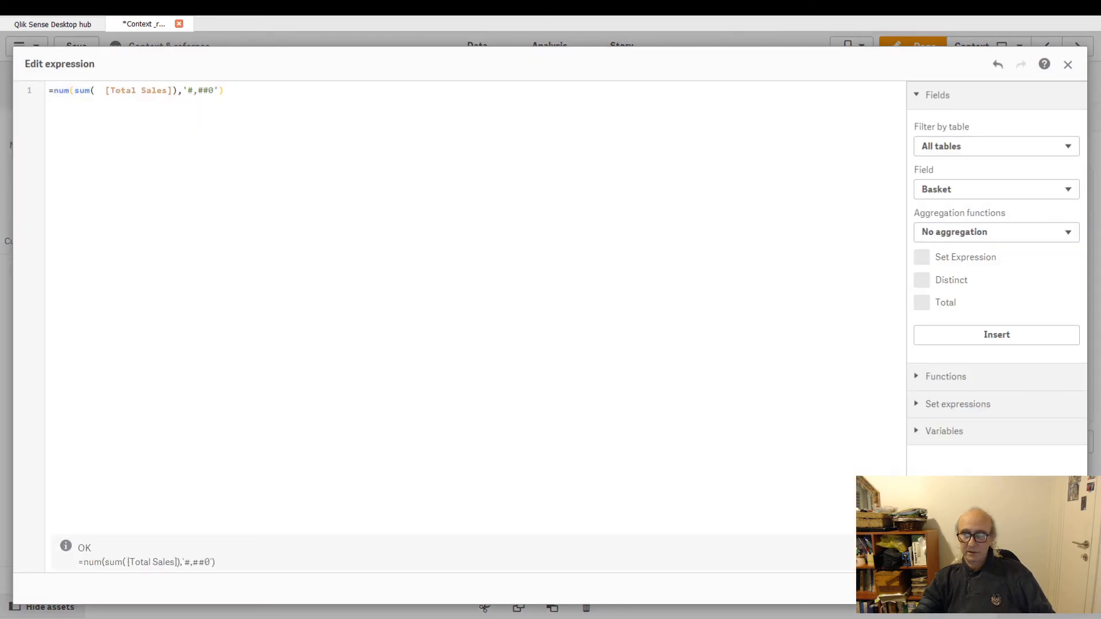
left_click(1058, 588)
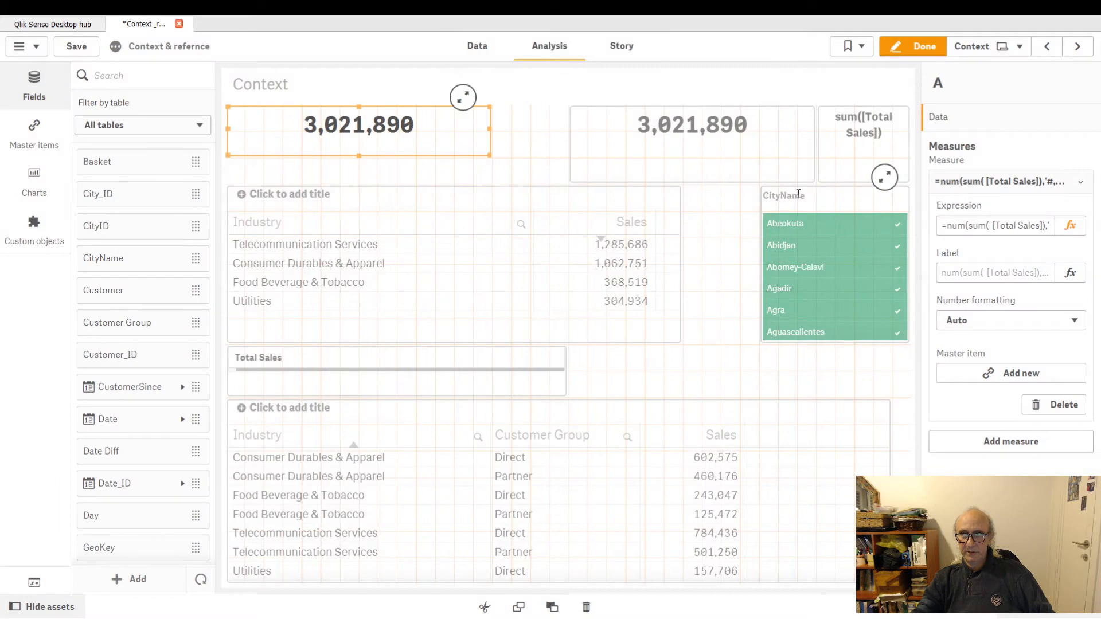
Insert the {$} set identifier before [Total Sales] in the second KPI's expression and apply it.
left_click(686, 145)
left_click(1070, 225)
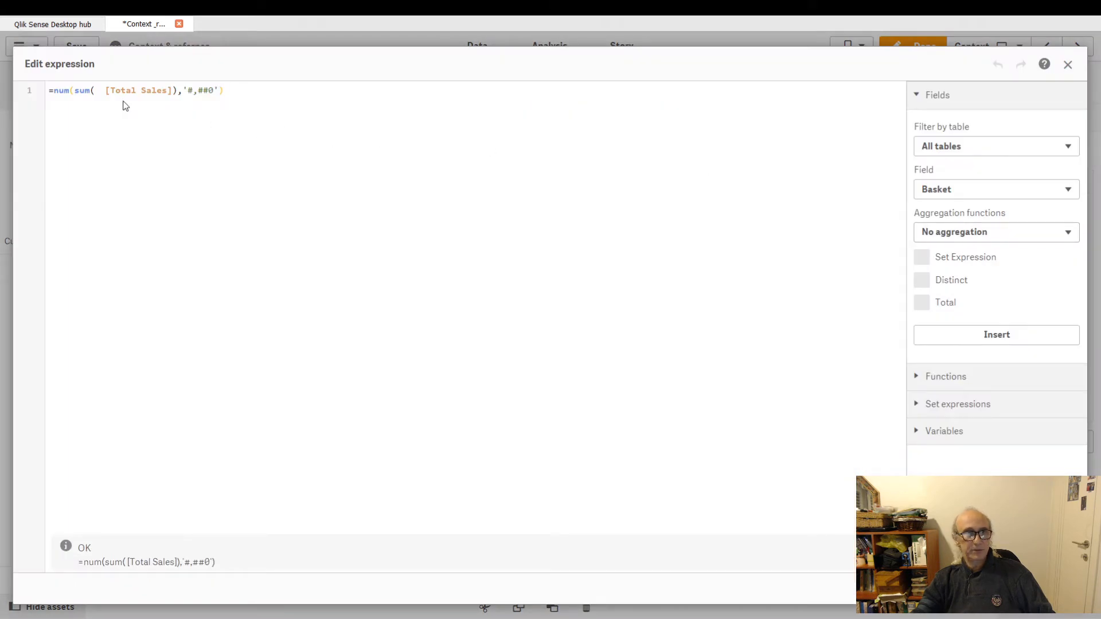
left_click(155, 109)
type("{$")
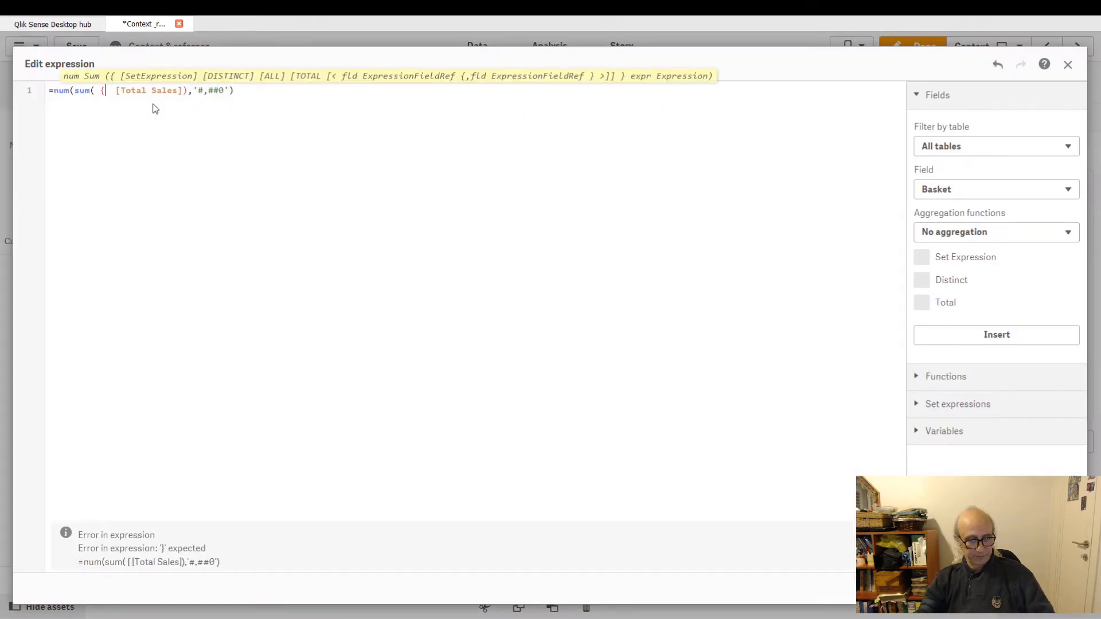
type("}")
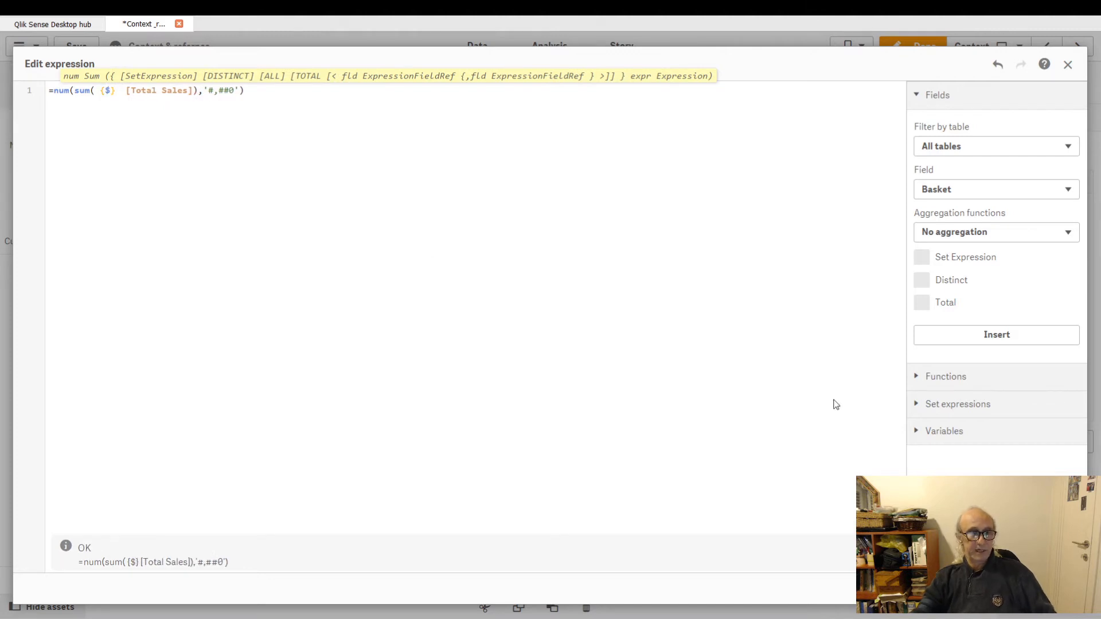
left_click(1058, 589)
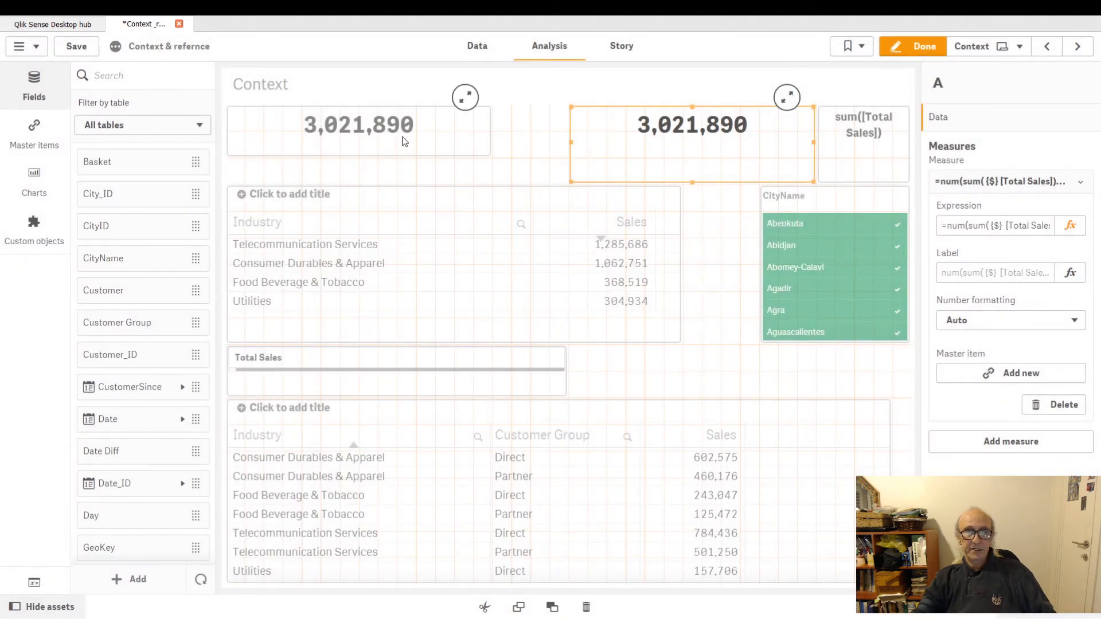
Leave edit mode to view the sheet's KPIs, then return to editing the sheet.
left_click(924, 49)
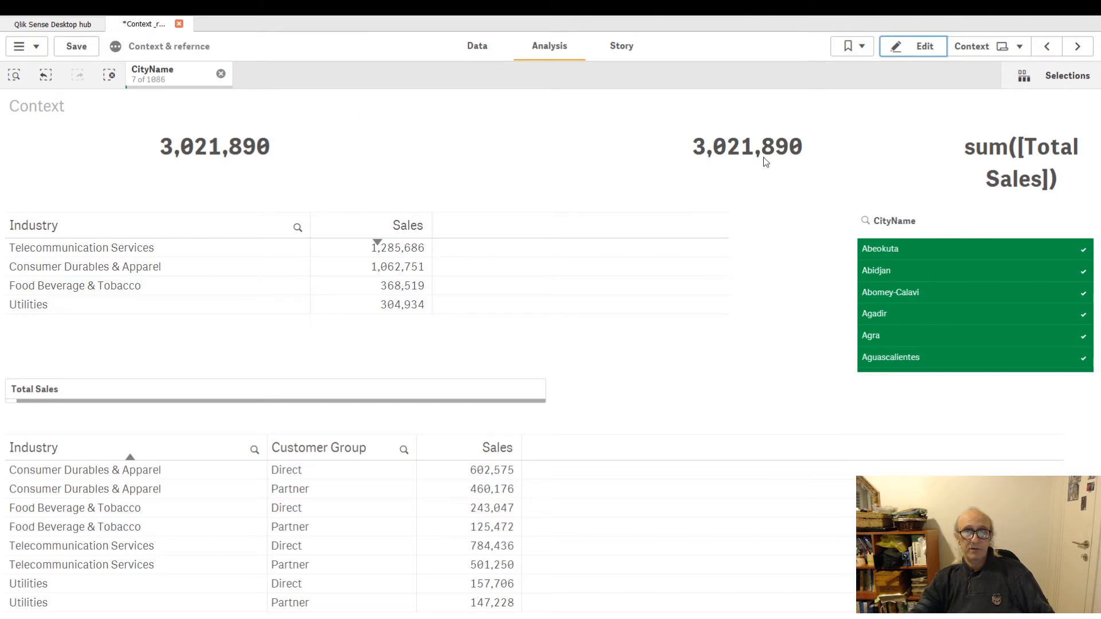
left_click(921, 50)
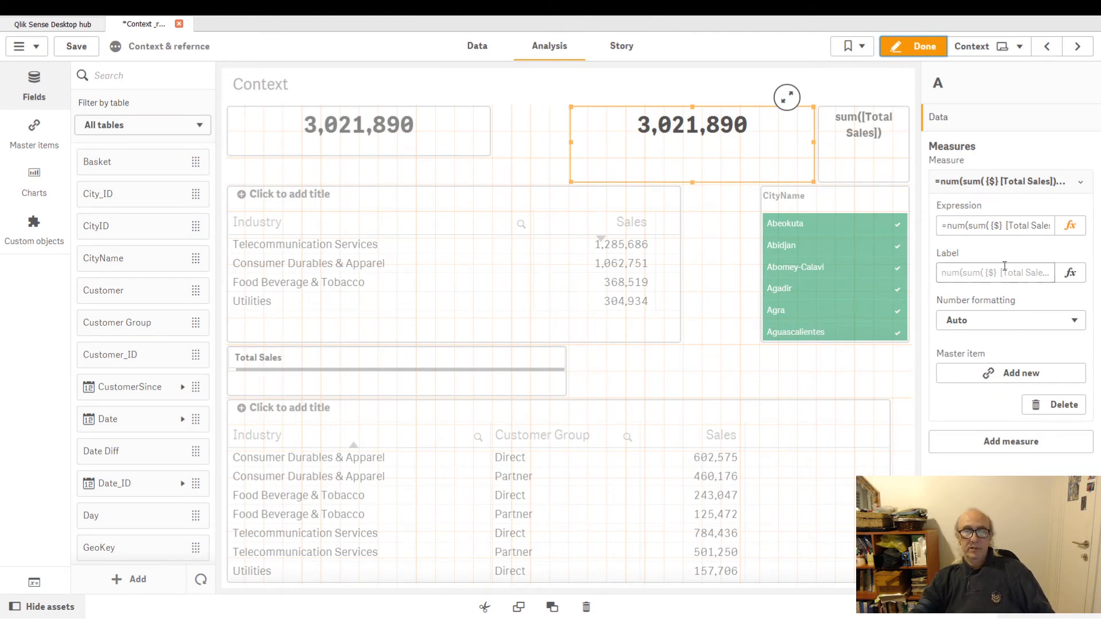
Inspect the second KPI's expression in the expression editor, then preview the sheet outside edit mode and resume editing.
left_click(1068, 227)
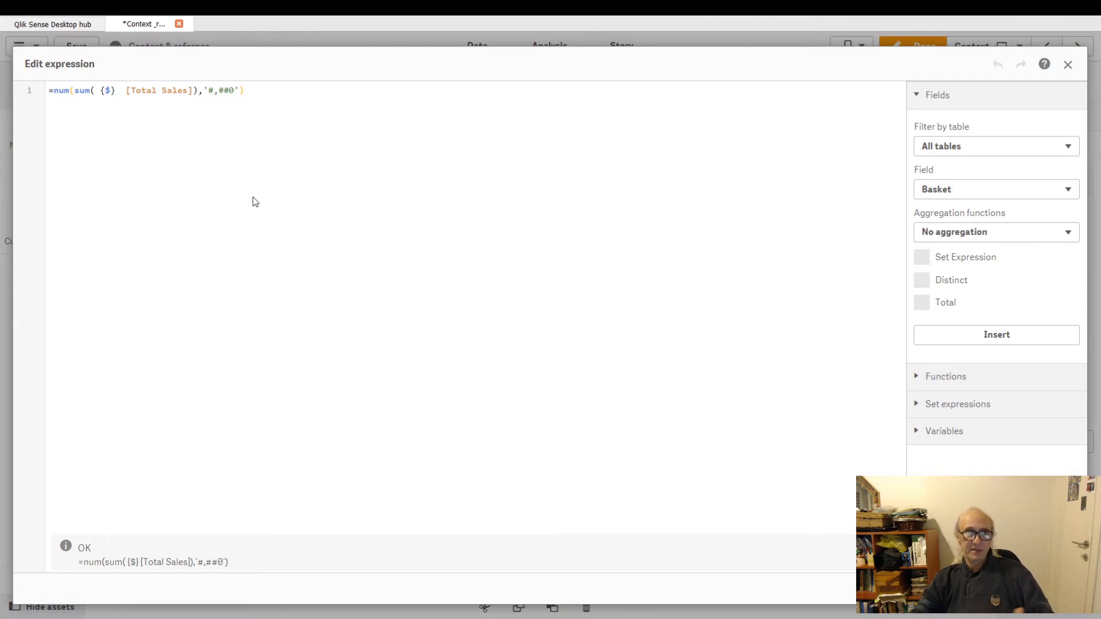
left_click(106, 90)
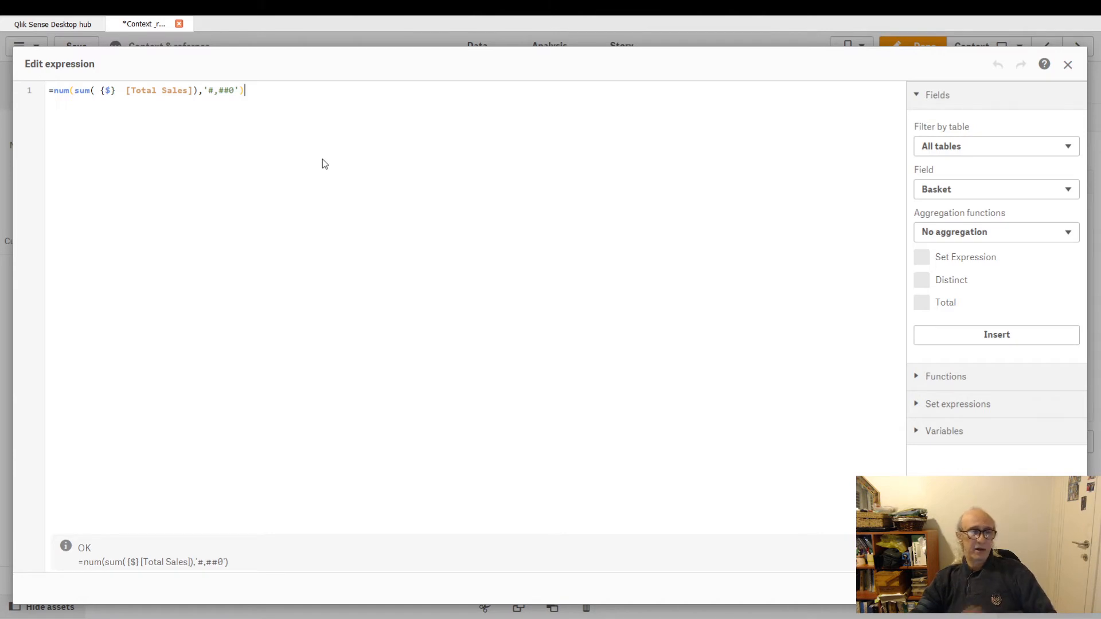
left_click(110, 90)
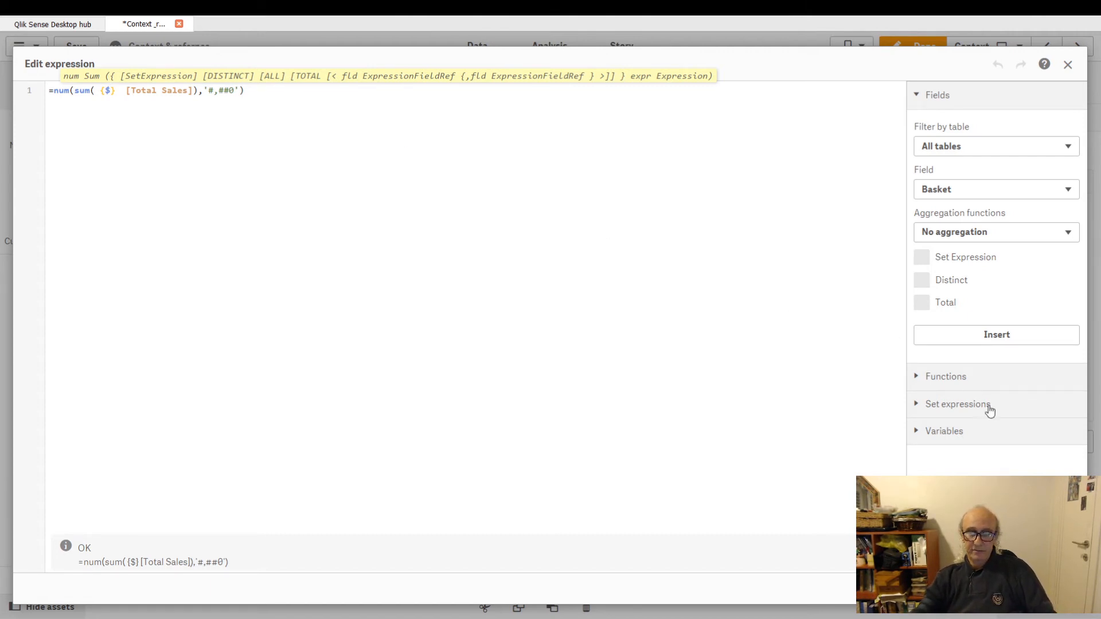
left_click(1058, 588)
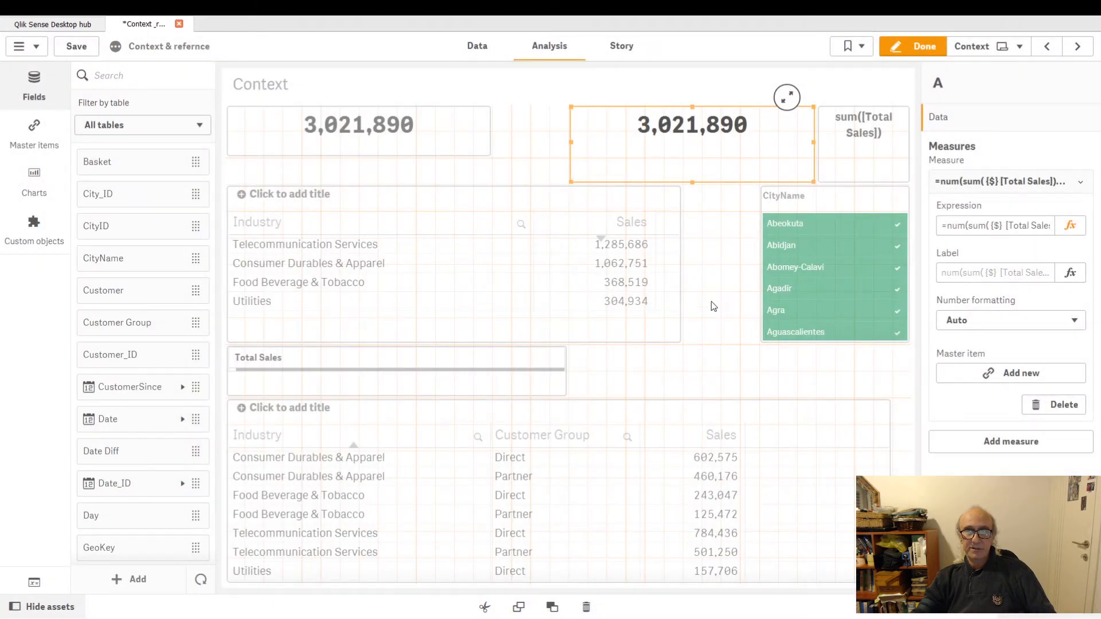
left_click(929, 52)
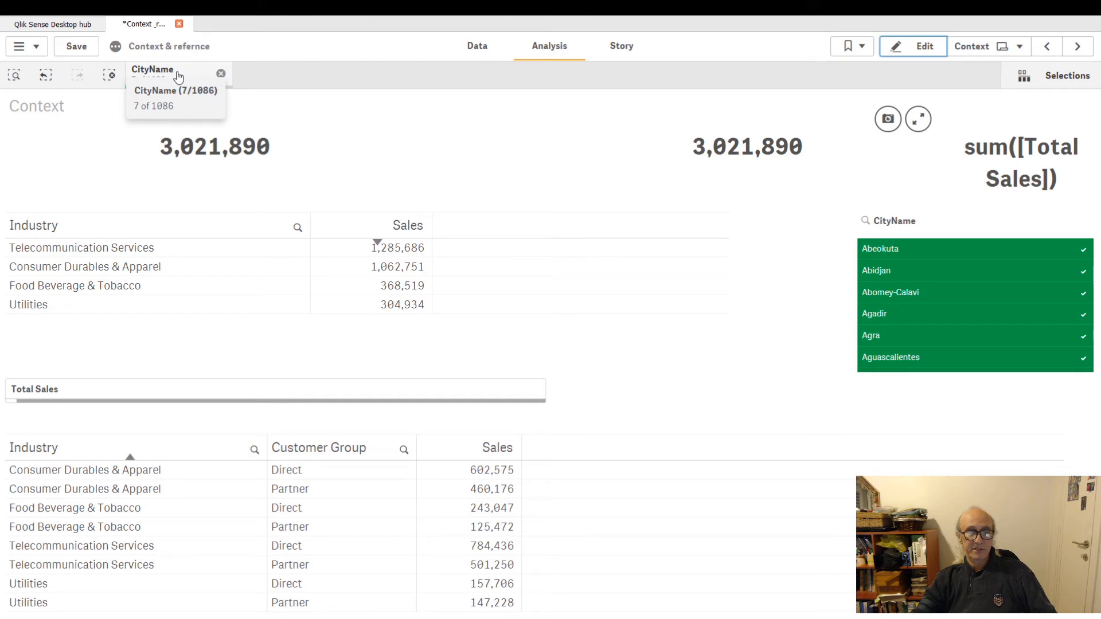
left_click(925, 48)
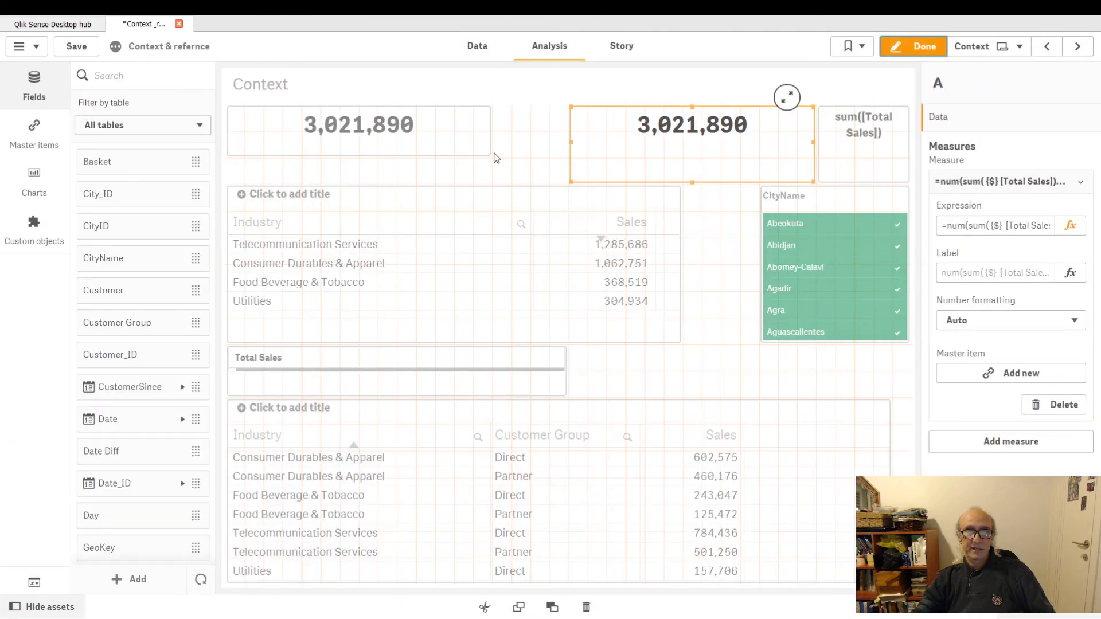
Add a Year filter pane between the two KPIs and extend its height to show more years.
scroll(127, 287, "down", 15)
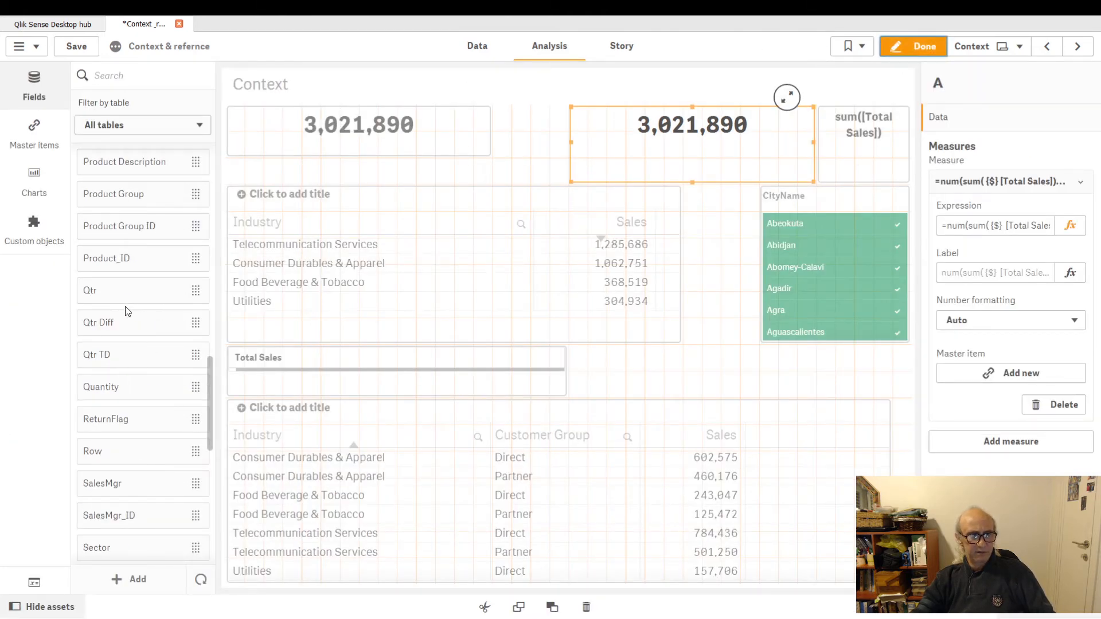
scroll(127, 311, "down", 10)
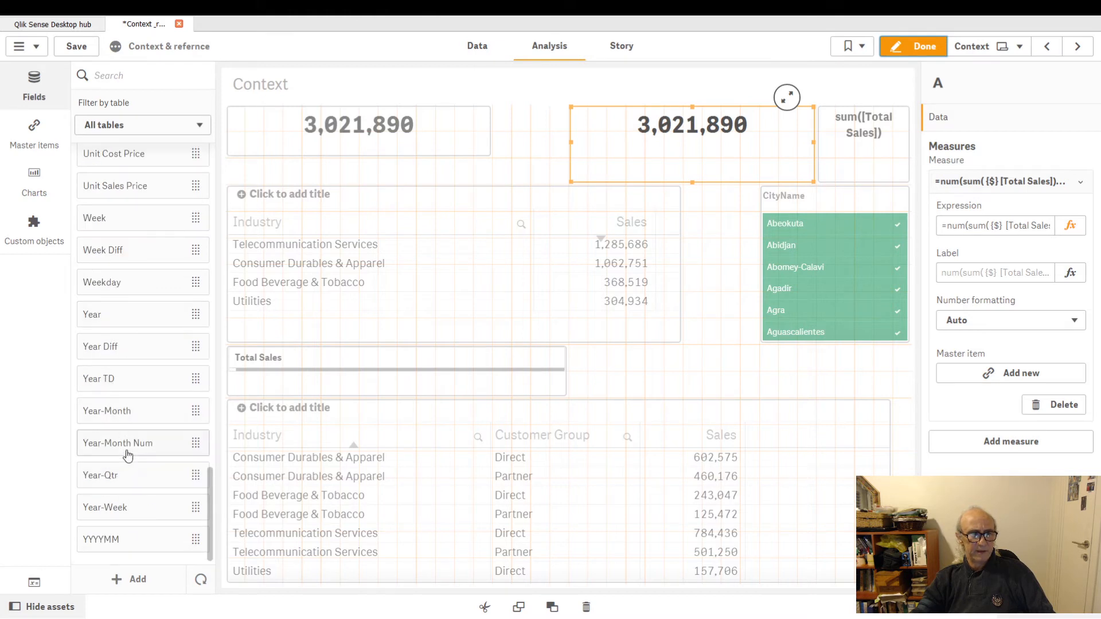
left_click_drag(115, 314, 529, 137)
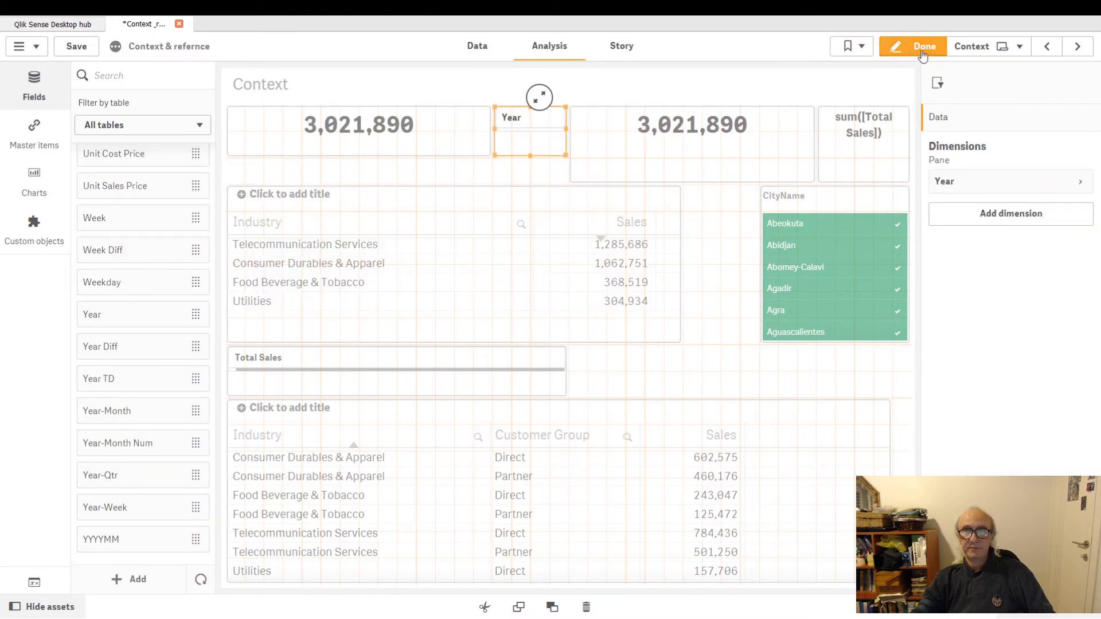
left_click_drag(530, 155, 530, 180)
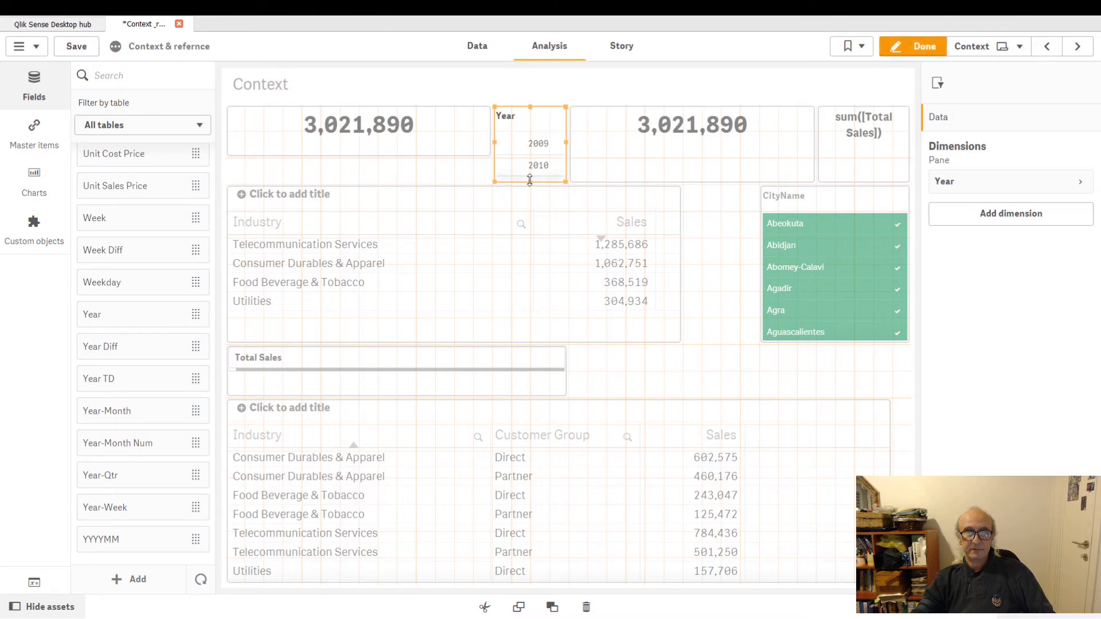
Clear the CityName selection and select the years 2014 and 2015 in the Year filter pane.
left_click(920, 46)
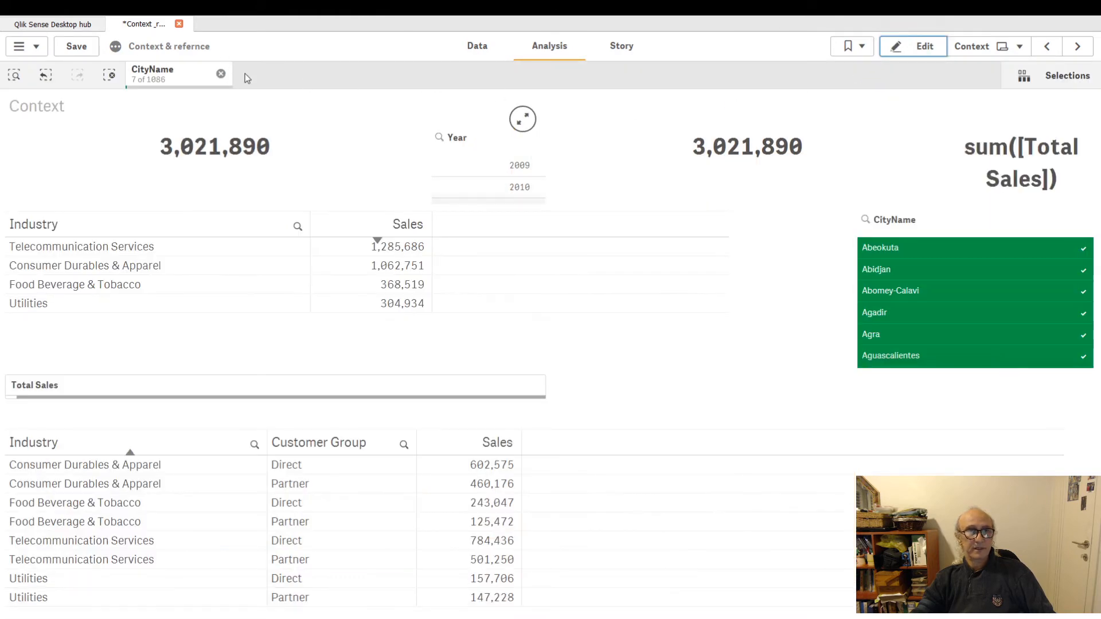
left_click(220, 73)
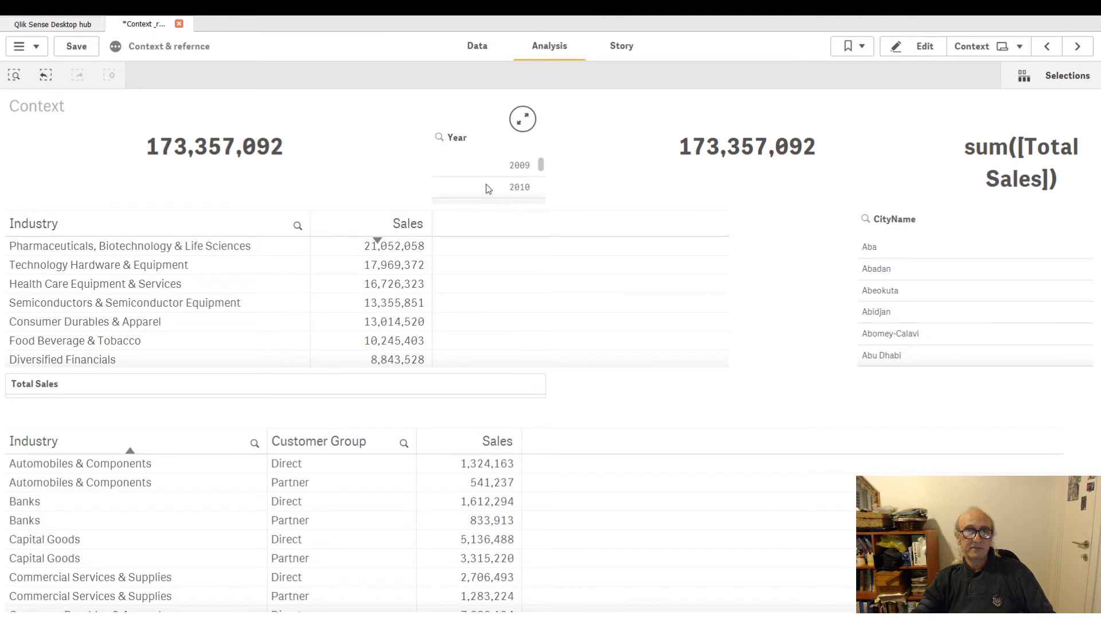
scroll(488, 189, "down", 3)
left_click(501, 193)
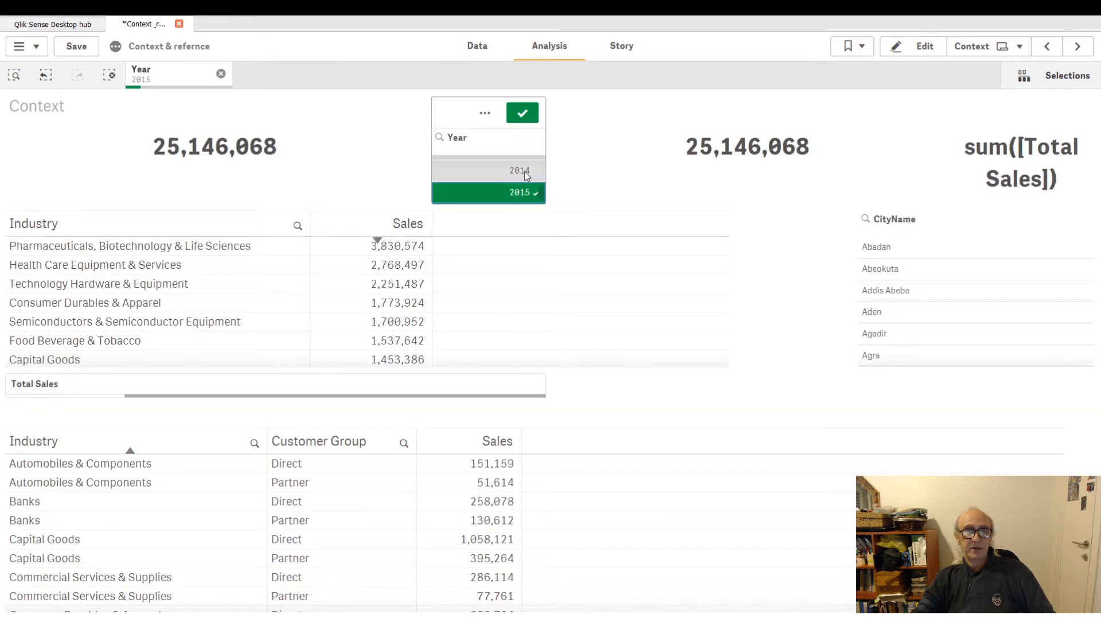
left_click(526, 172)
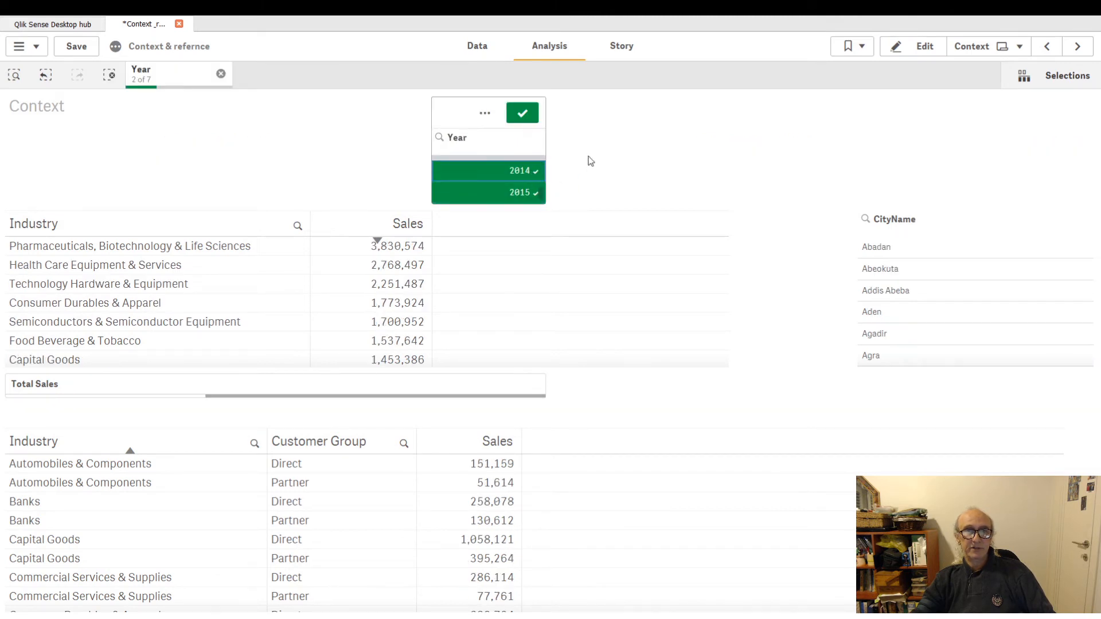
left_click(528, 117)
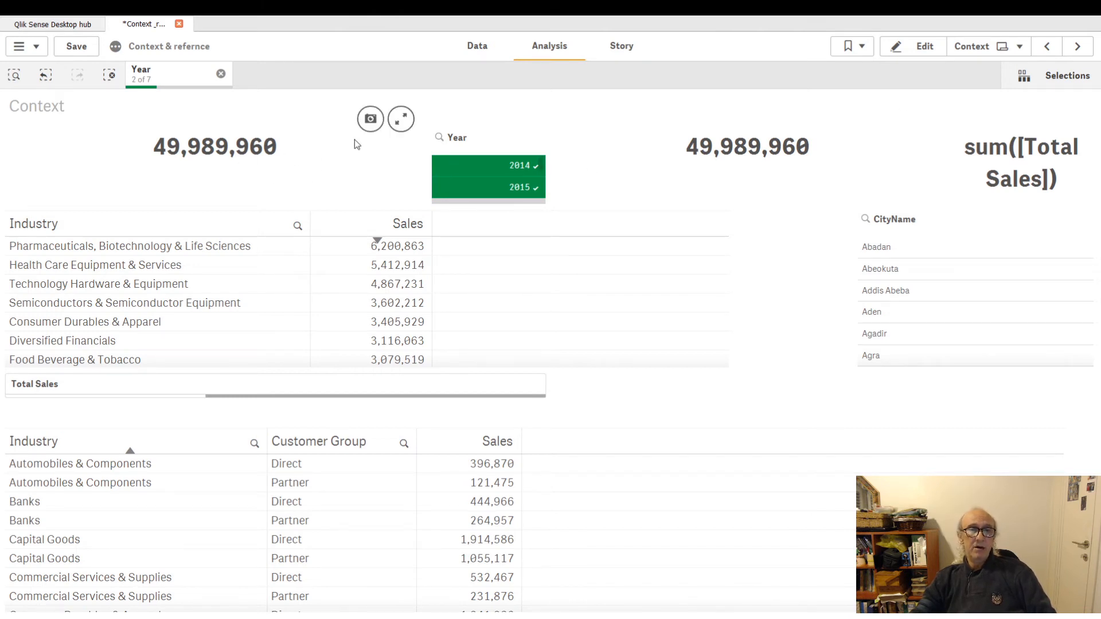
Insert a CityName set modifier inside the {$} identifier of the second KPI's Total Sales expression.
left_click(918, 49)
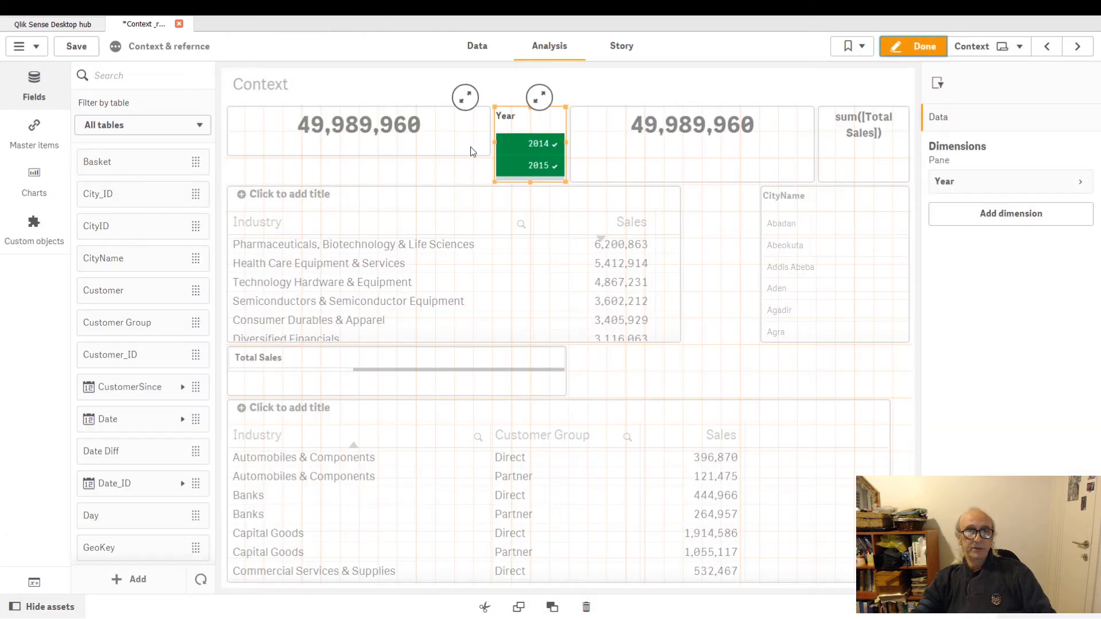
left_click(449, 148)
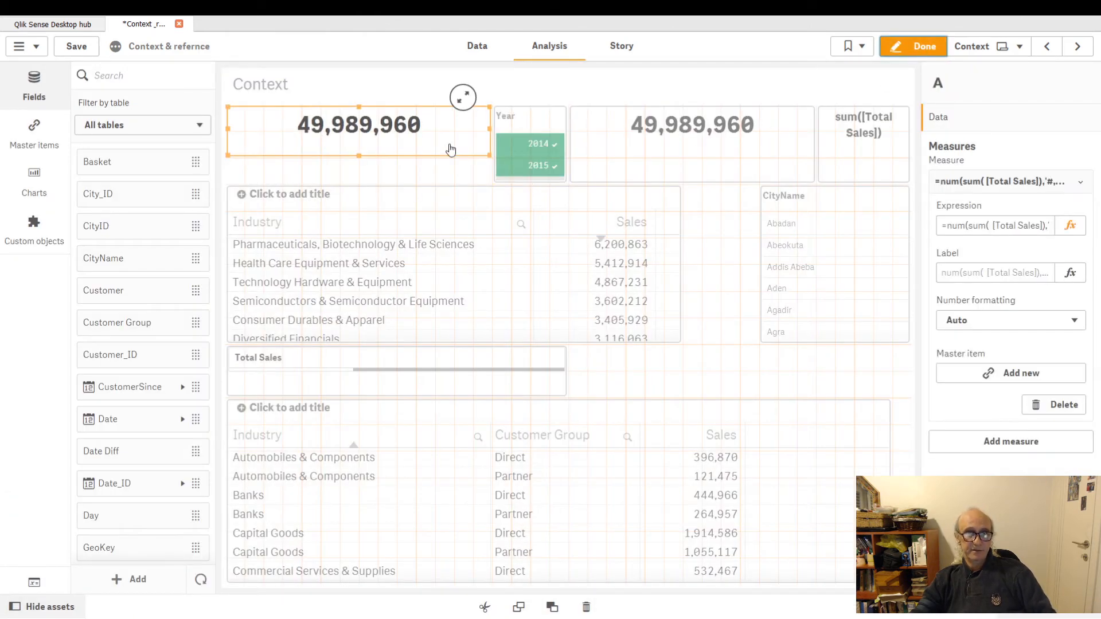
left_click(1069, 226)
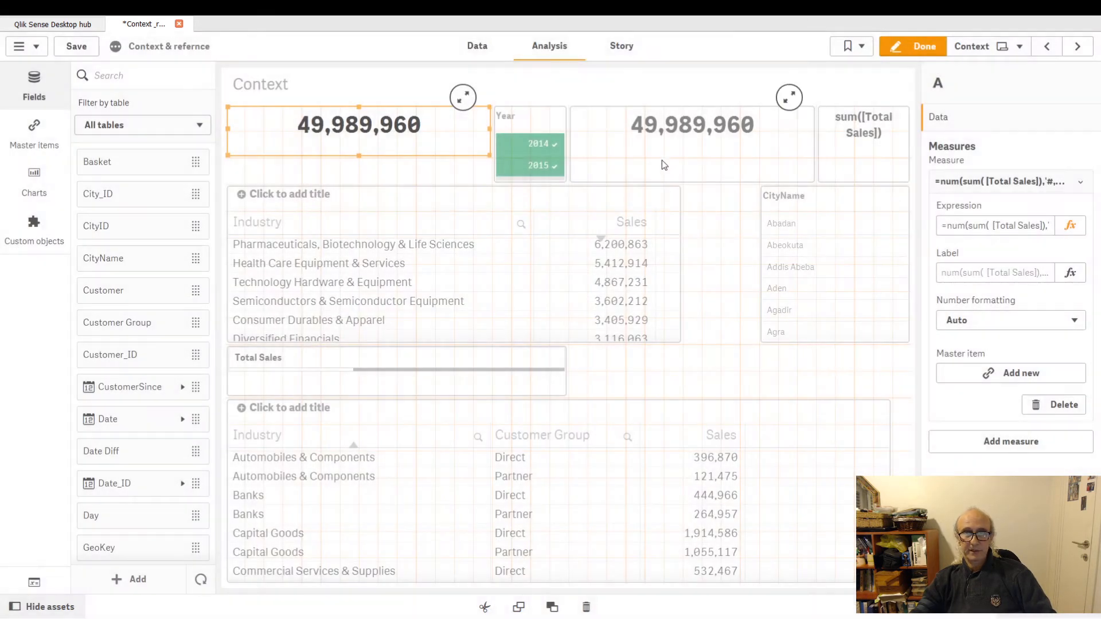
left_click(1070, 226)
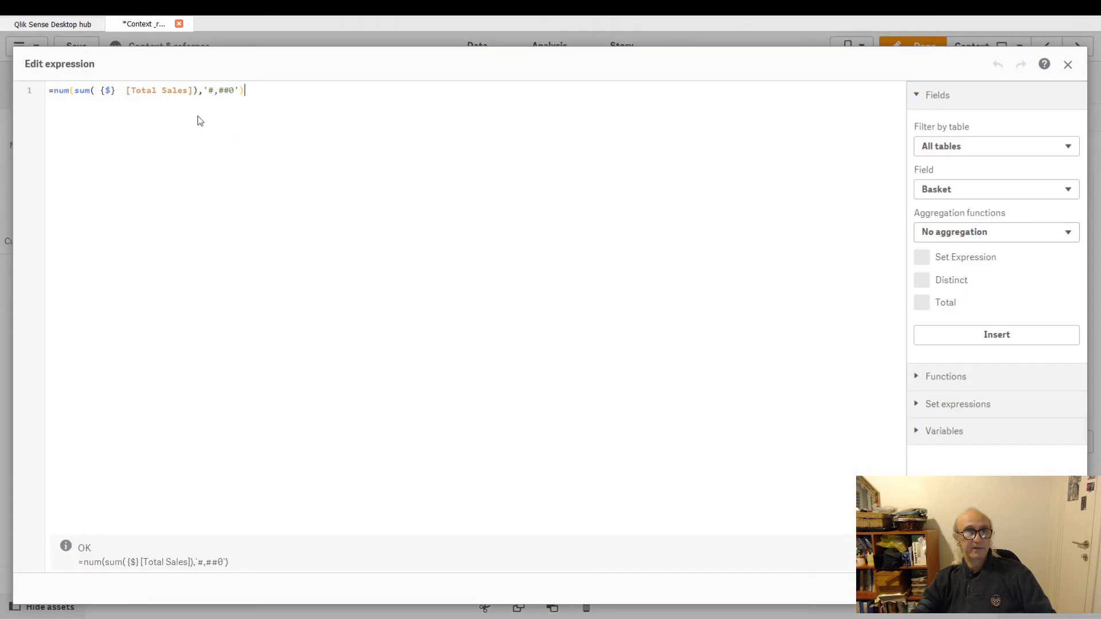
left_click(110, 90)
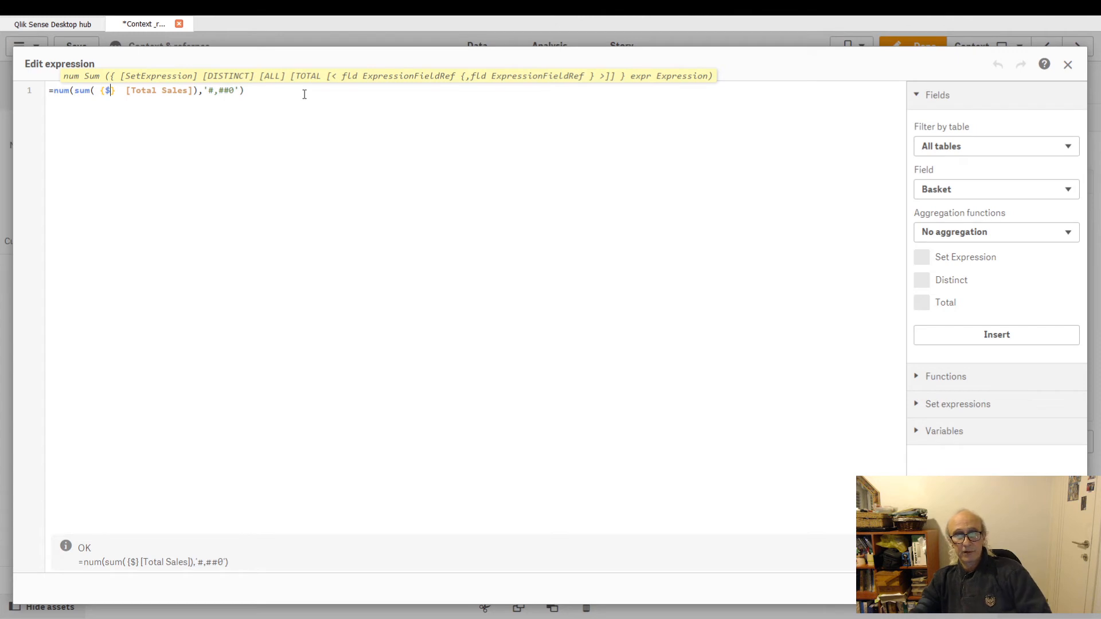
type("<>")
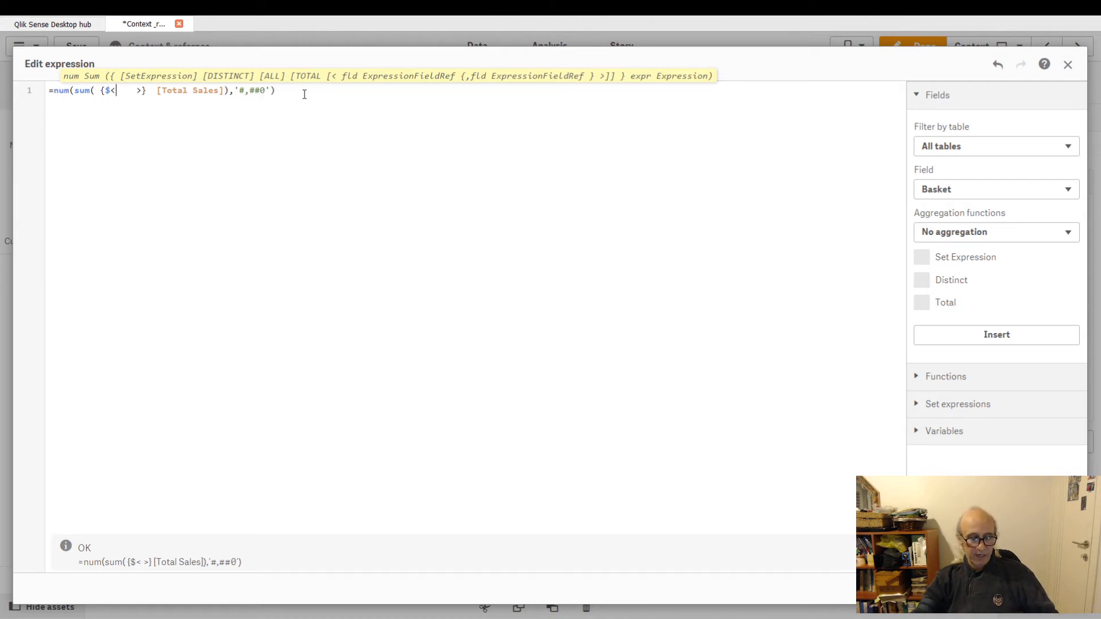
type("cit")
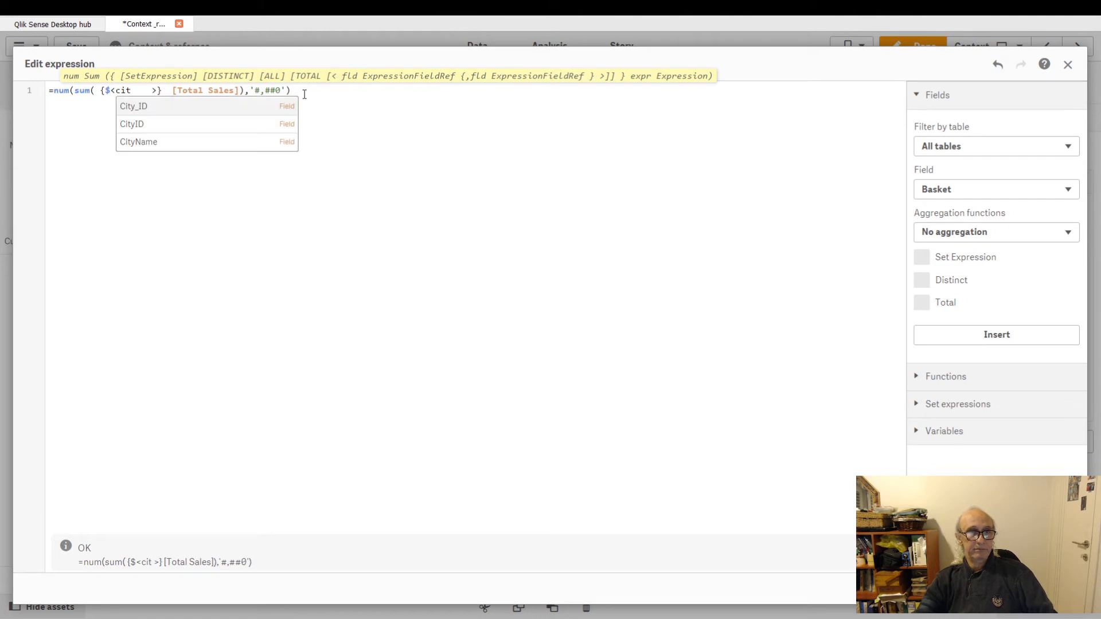
key("Down")
key("Down")
key("Return")
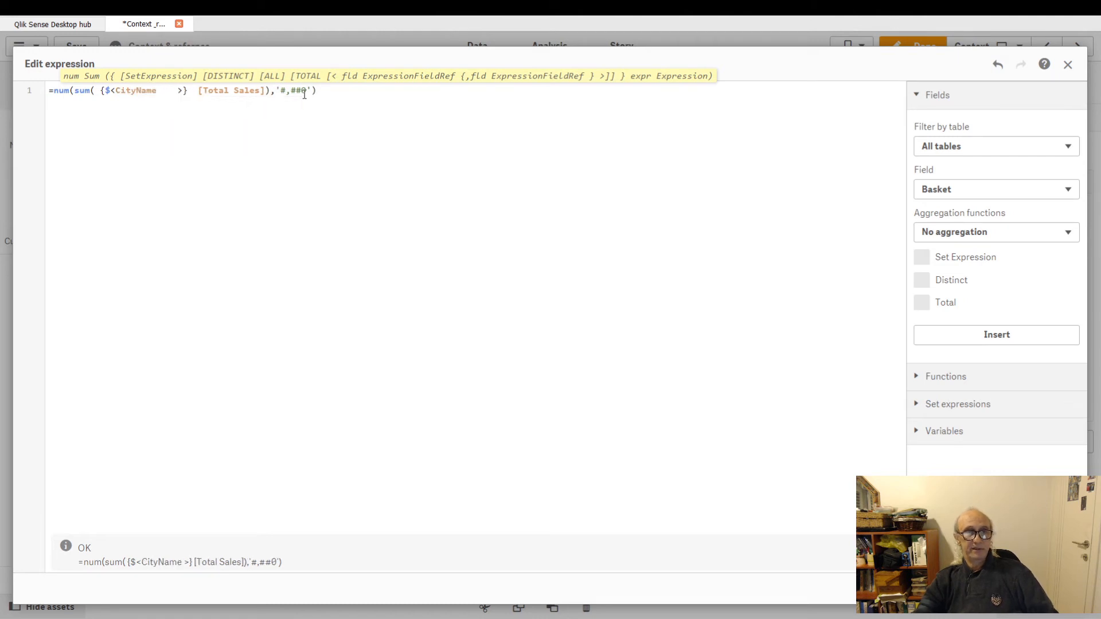
Complete the modifier as {$<CityName={'Aba'}>} and apply the expression.
type("=")
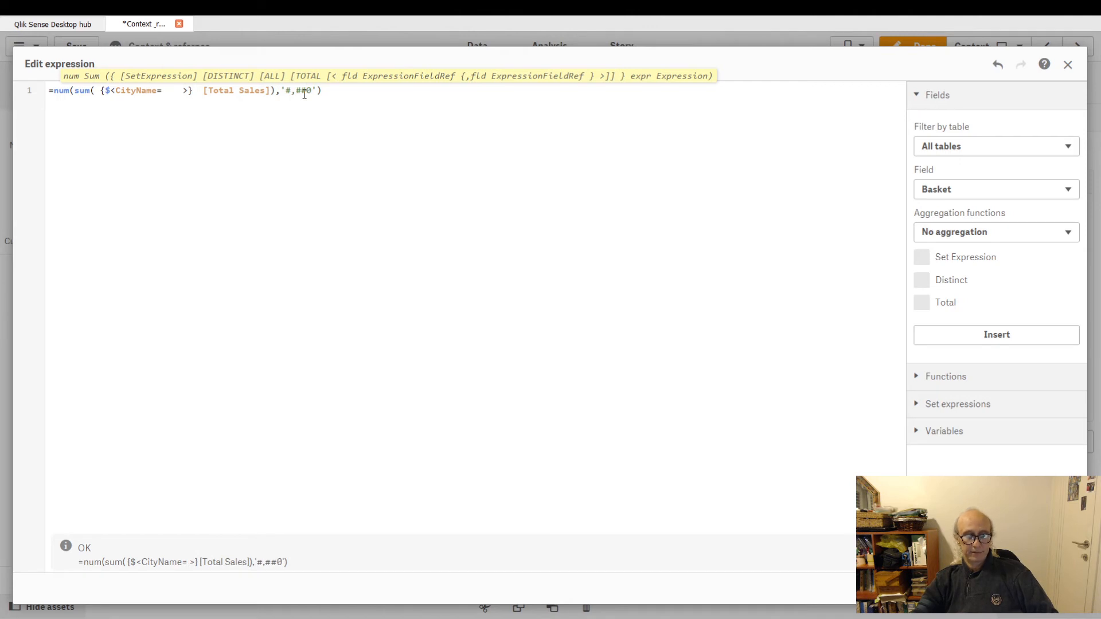
type("{}")
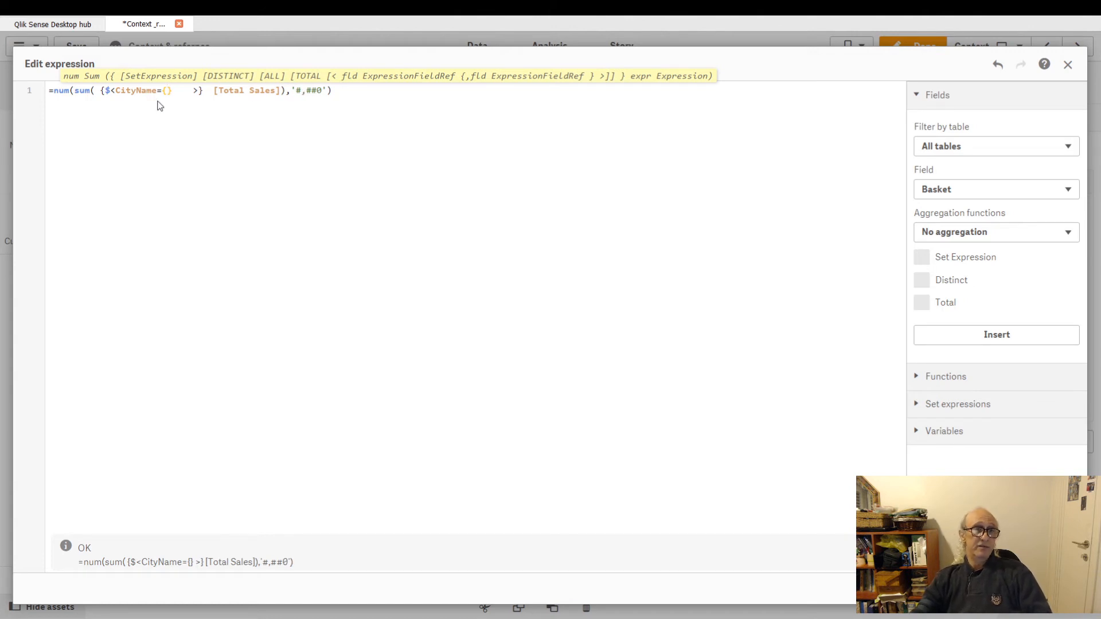
left_click(133, 90)
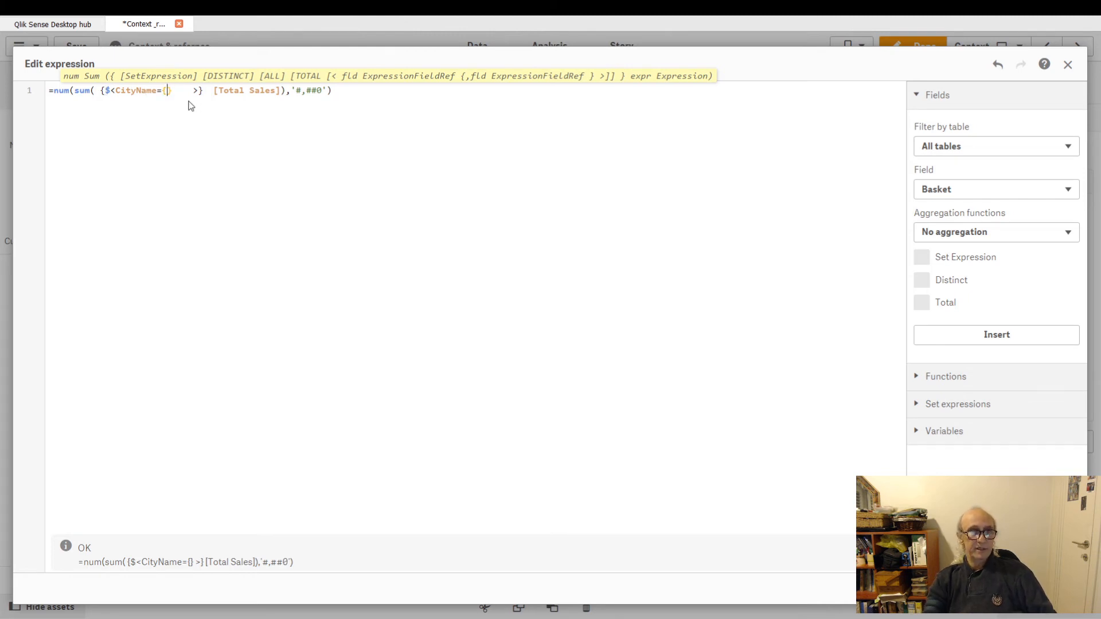
type("''")
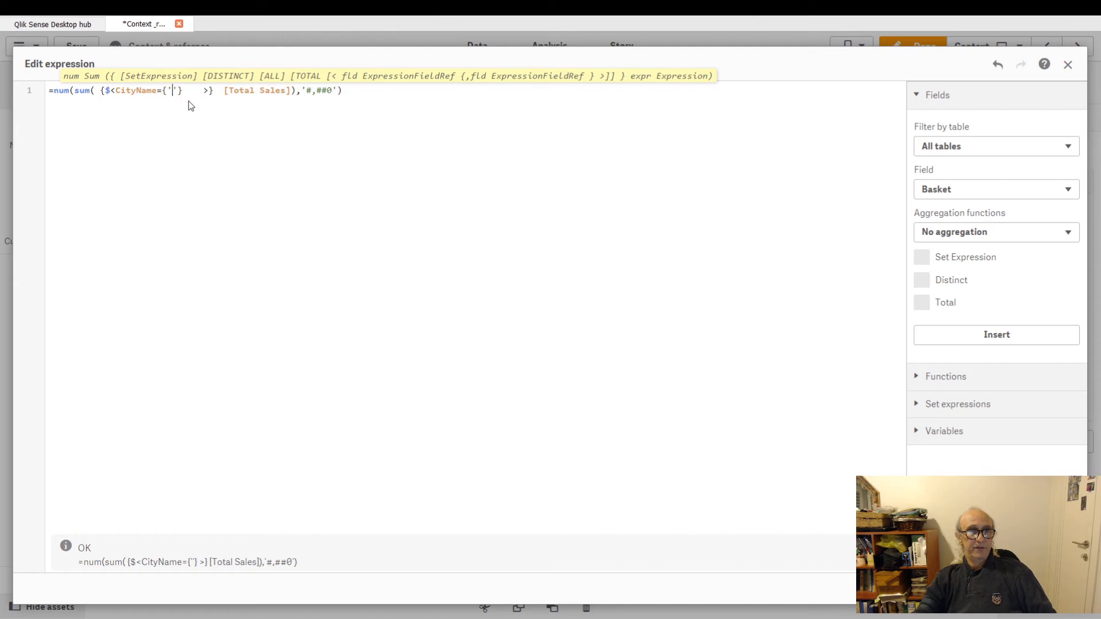
type("Aba")
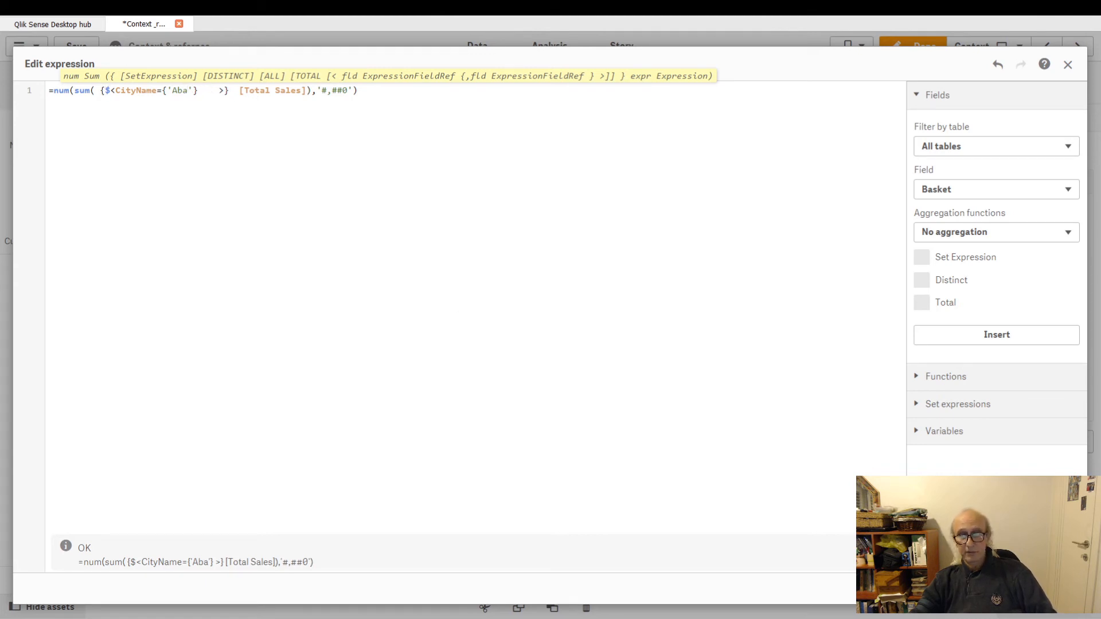
left_click(1060, 589)
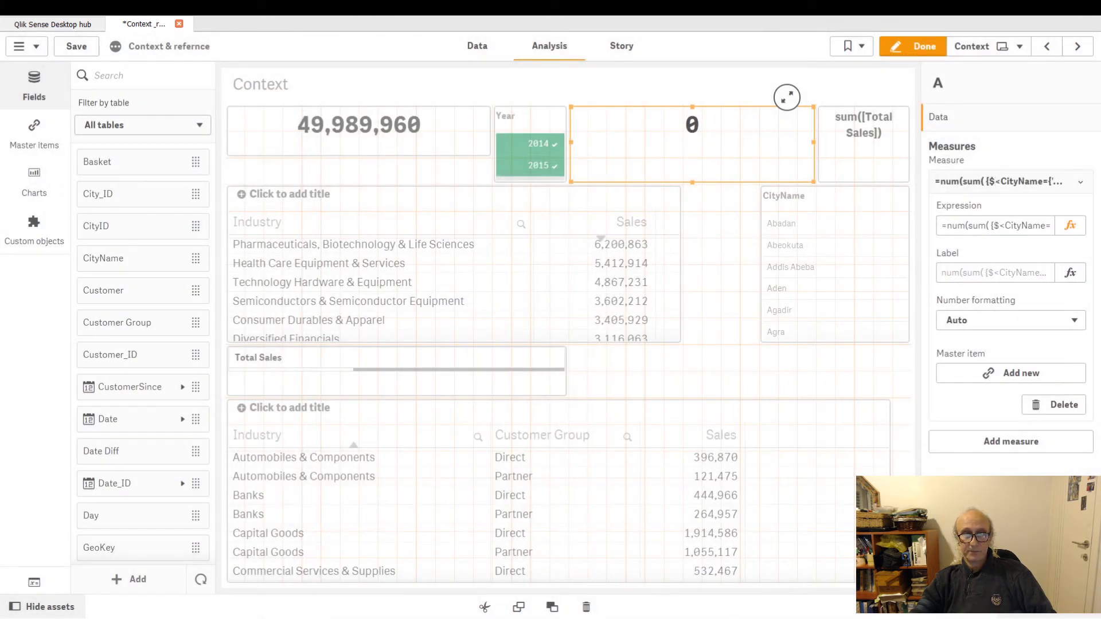
Leave edit mode, search the CityName filter for aba and select Abadan.
left_click(920, 46)
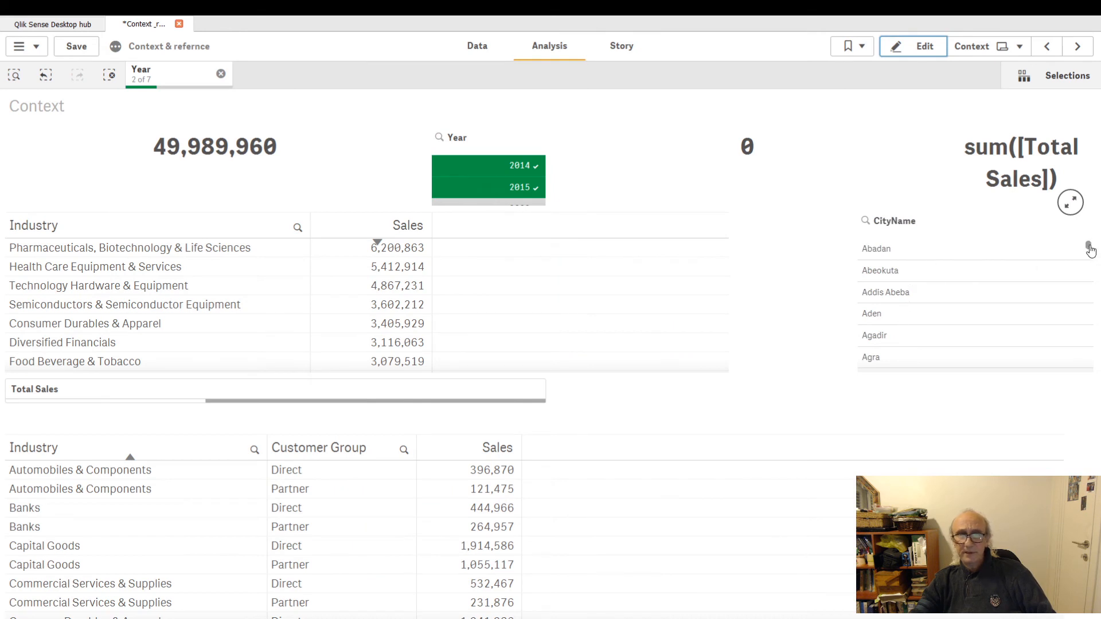
left_click(865, 224)
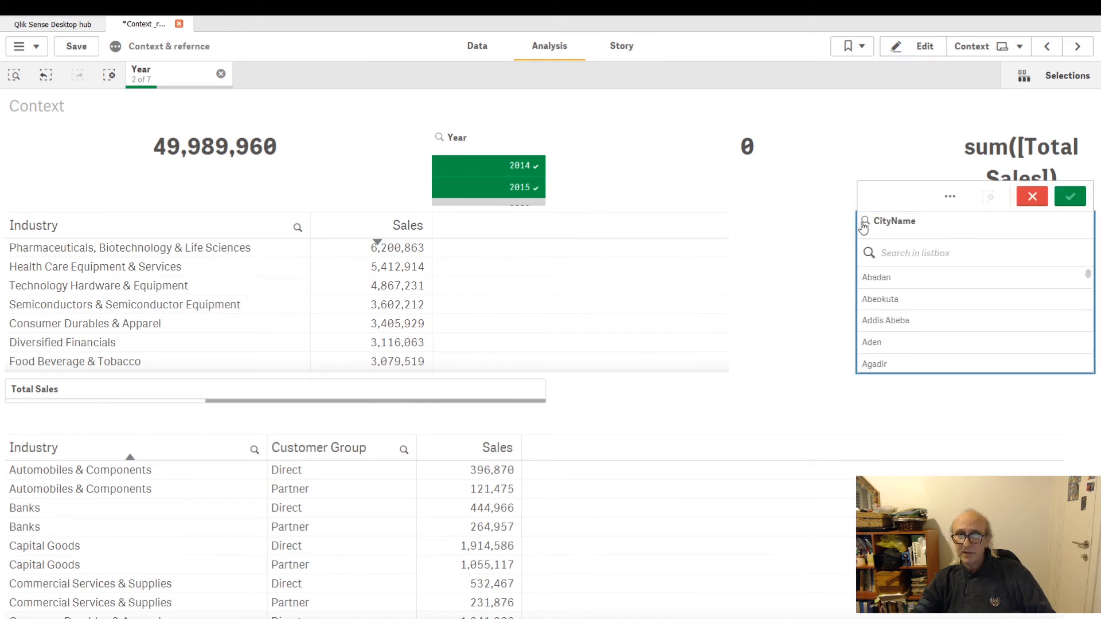
type("aba")
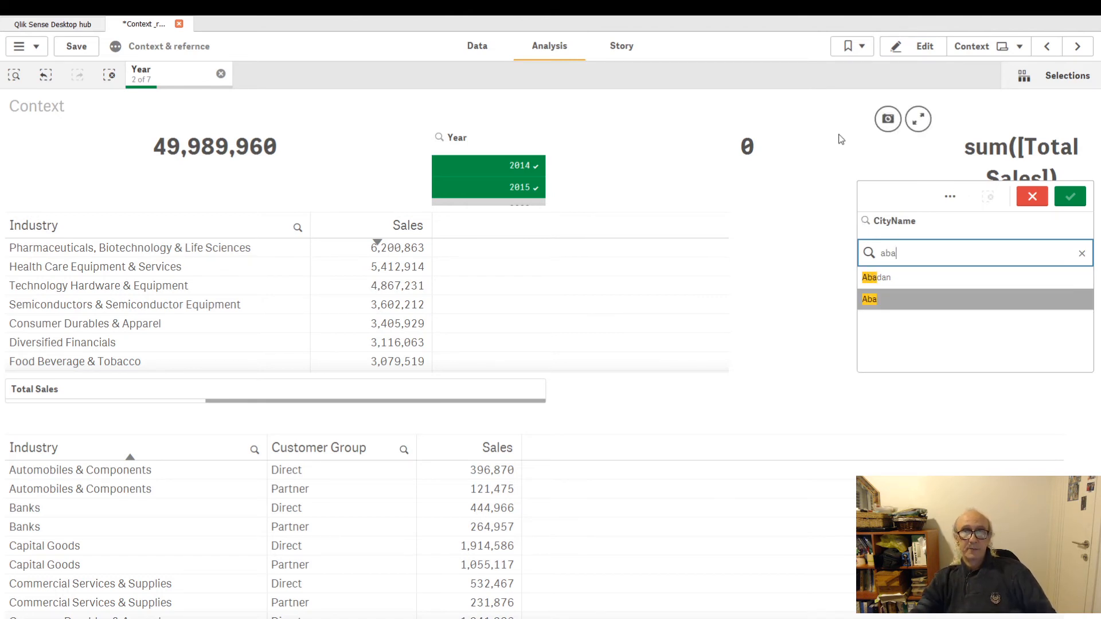
left_click(876, 279)
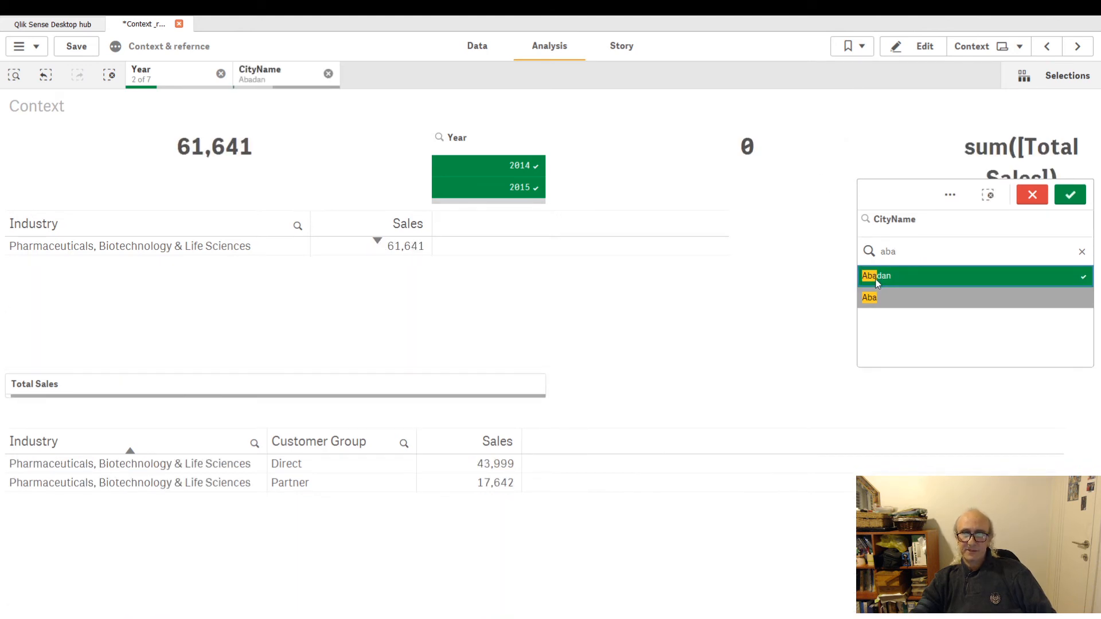
right_click(876, 281)
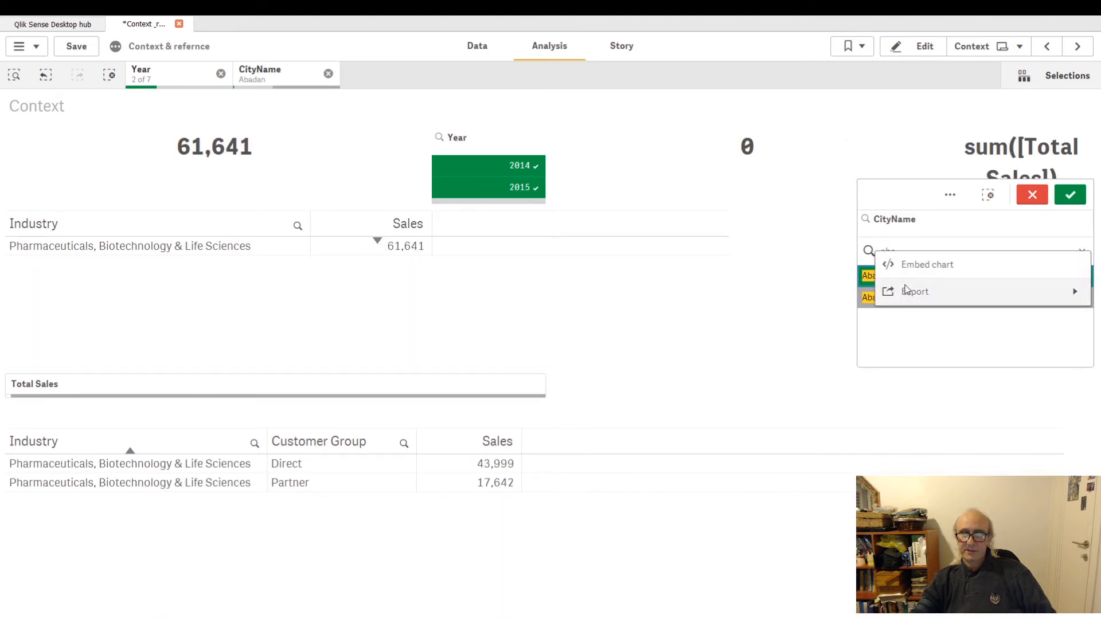
left_click(811, 275)
right_click(881, 250)
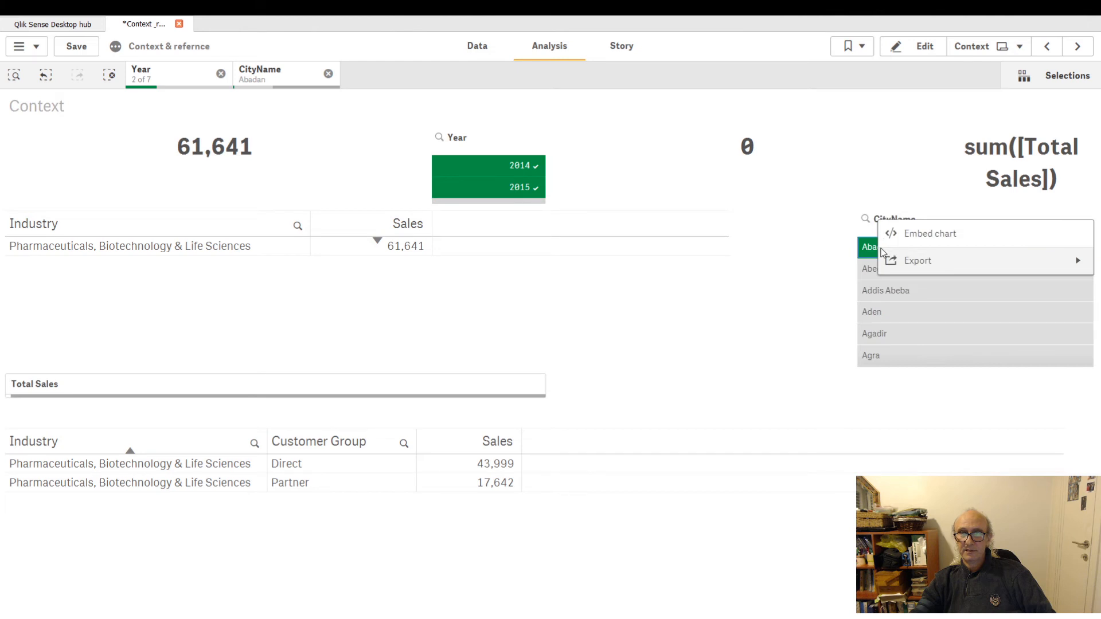
Change the second KPI's CityName modifier value to 'Abadan', apply the expression and leave edit mode.
left_click(830, 250)
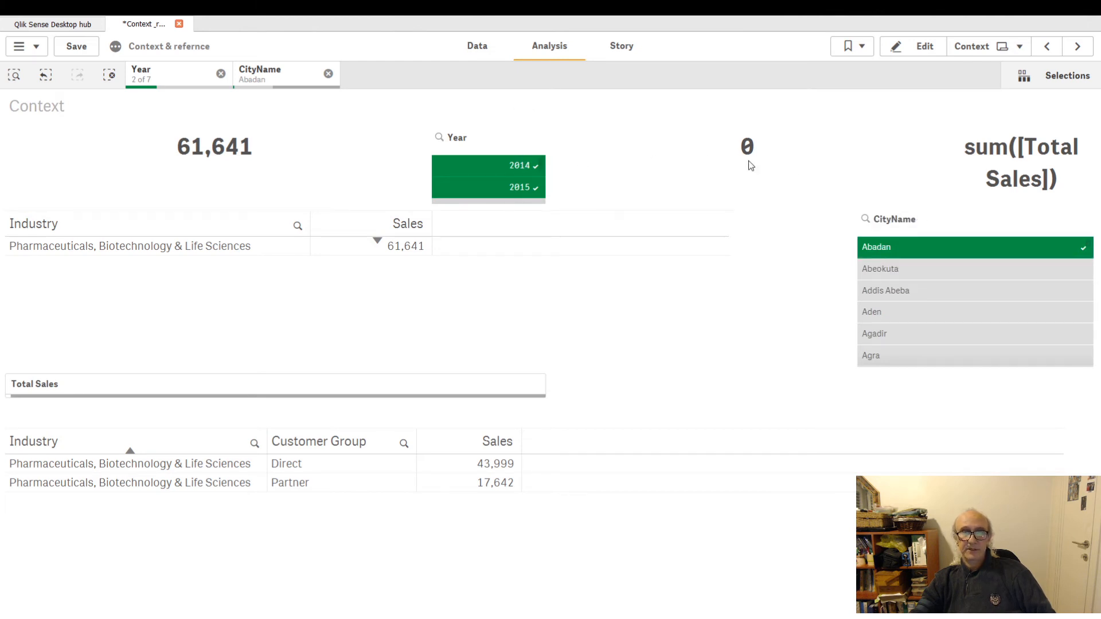
left_click(917, 46)
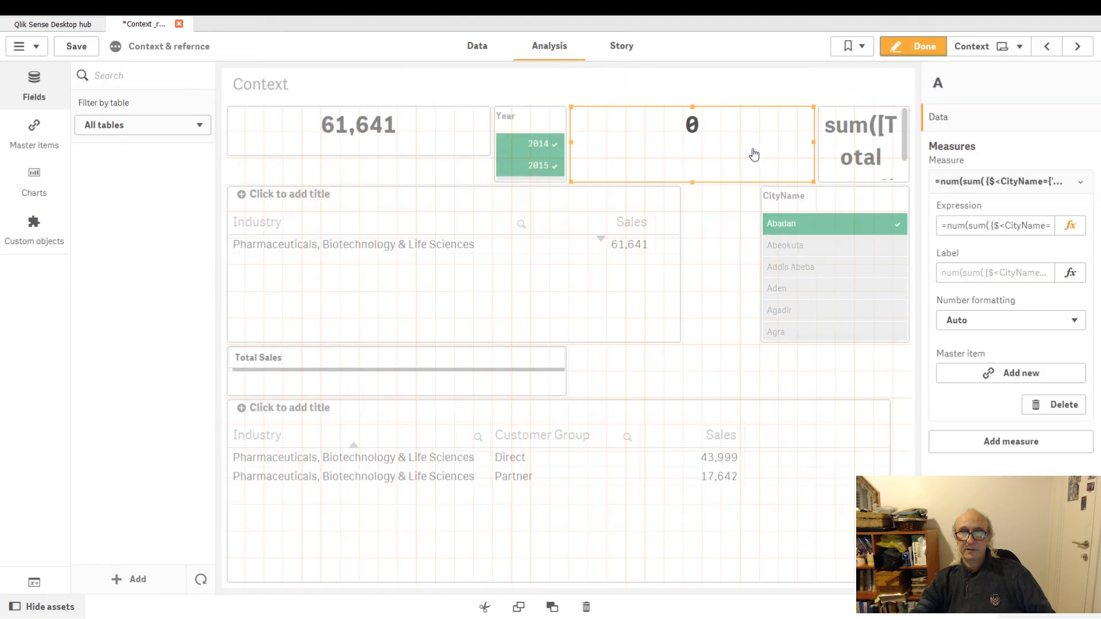
left_click(732, 145)
left_click(1072, 232)
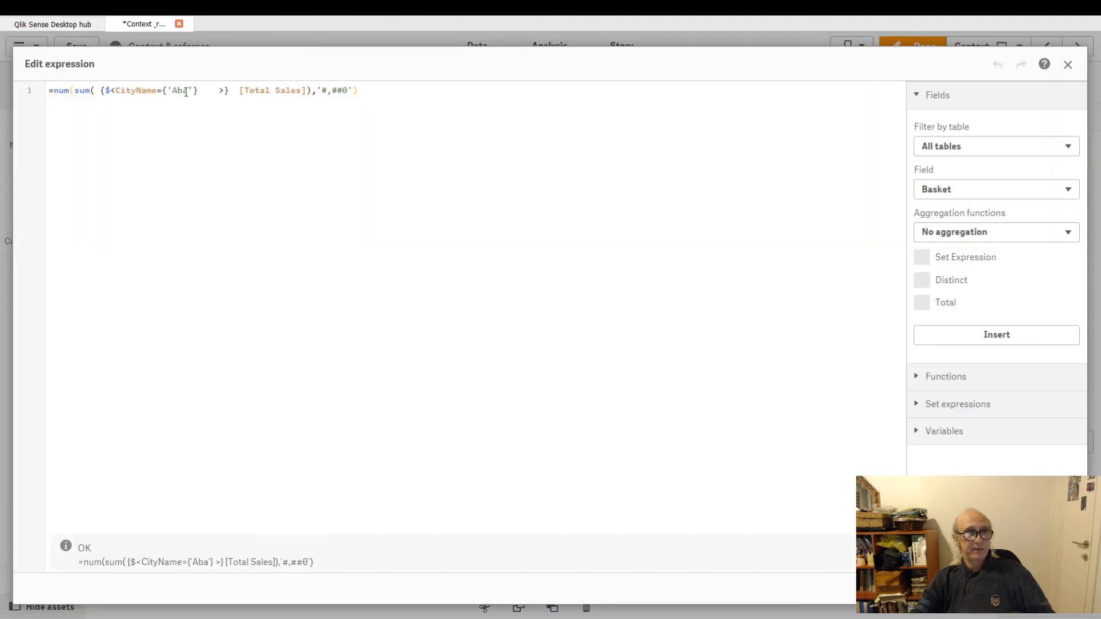
left_click(189, 91)
type("dan'")
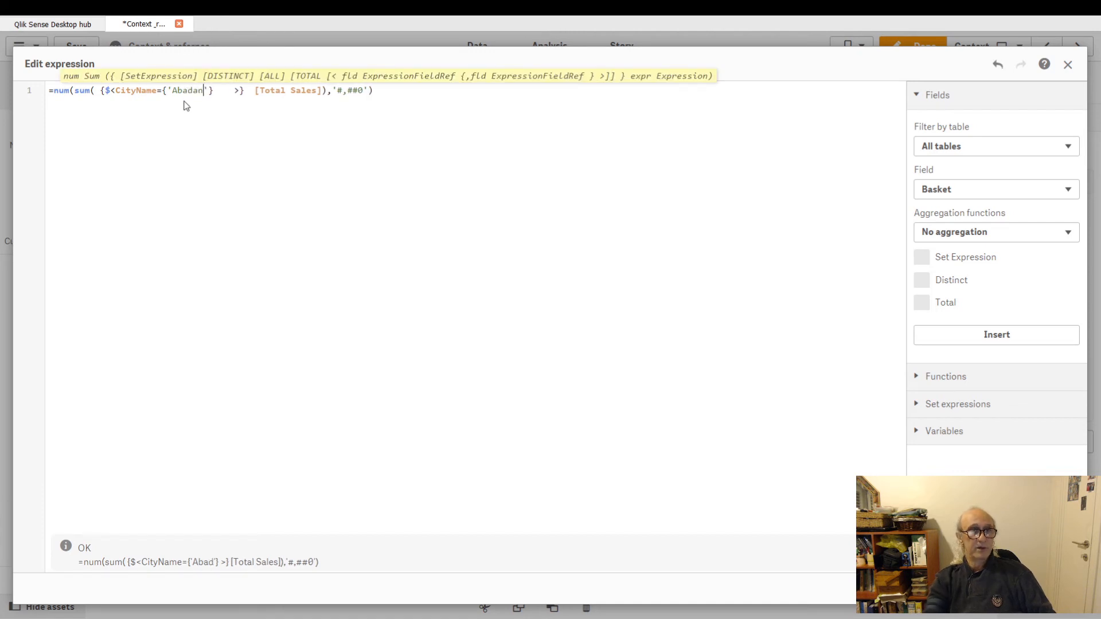
left_click(1055, 588)
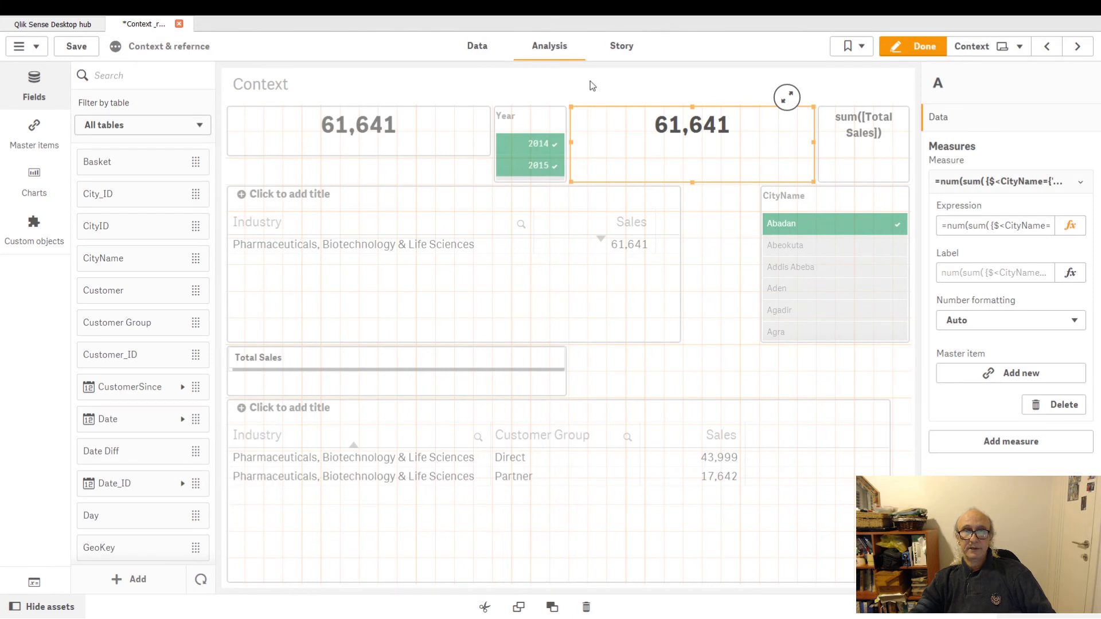
left_click(927, 48)
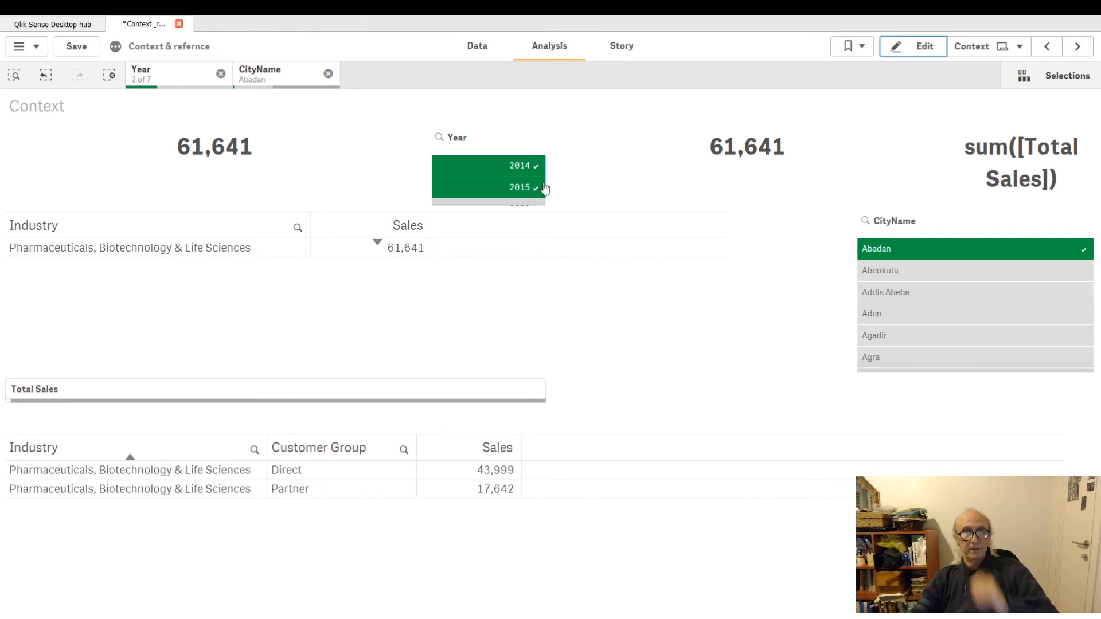
Toggle the Abadan selection off and on, then clear the Year selection and step back to restore it.
left_click(899, 254)
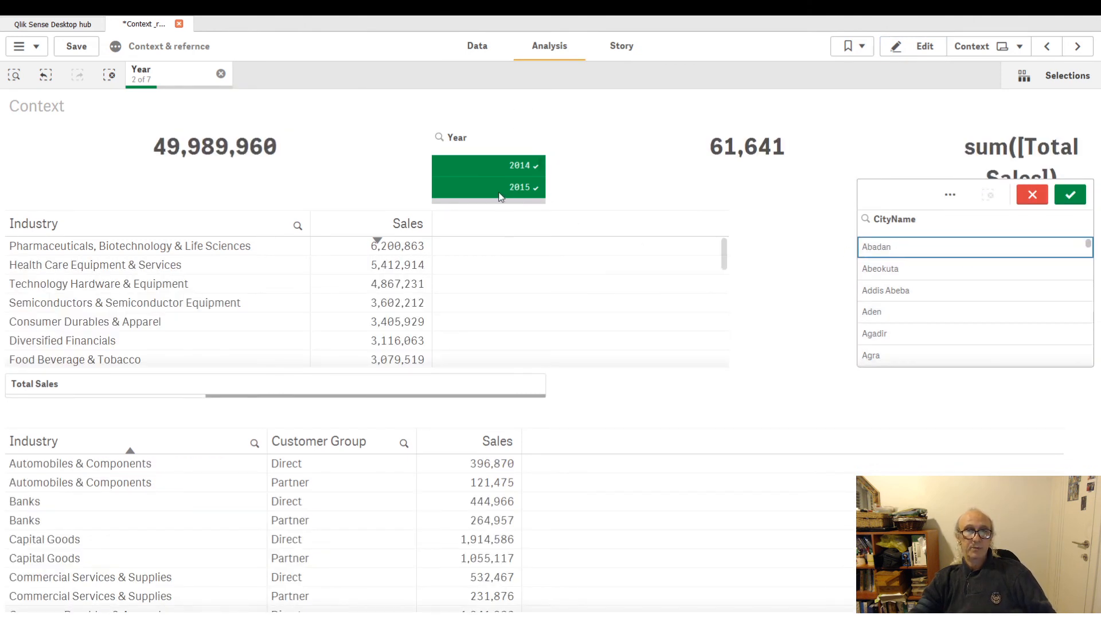
left_click(890, 253)
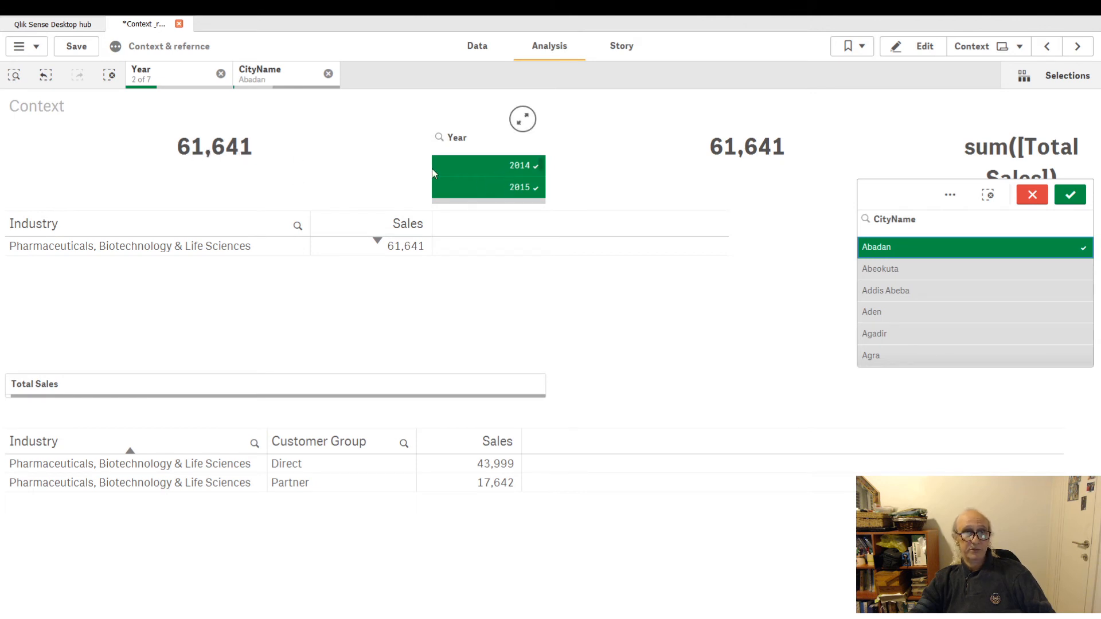
left_click(221, 73)
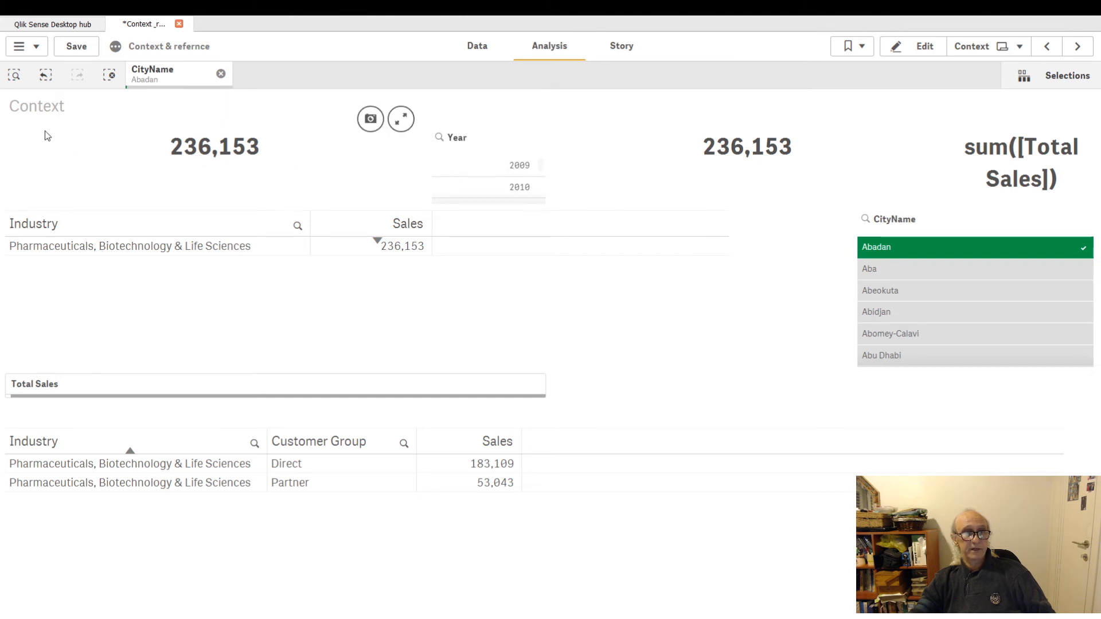
left_click(46, 75)
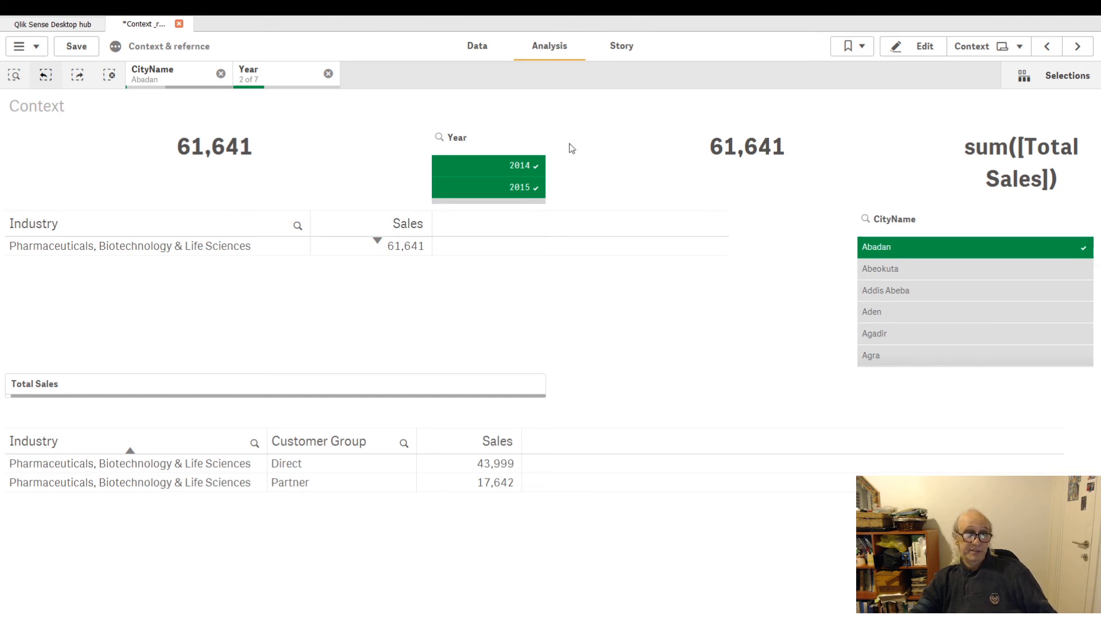
Clear both the CityName selection and the Year selection.
left_click(901, 252)
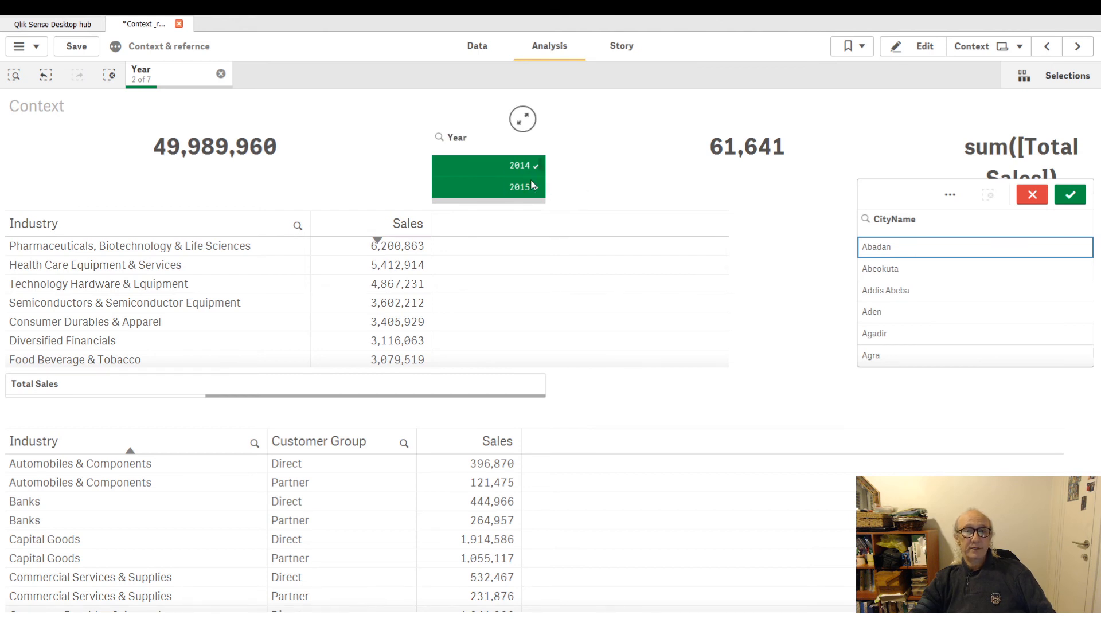
left_click(220, 73)
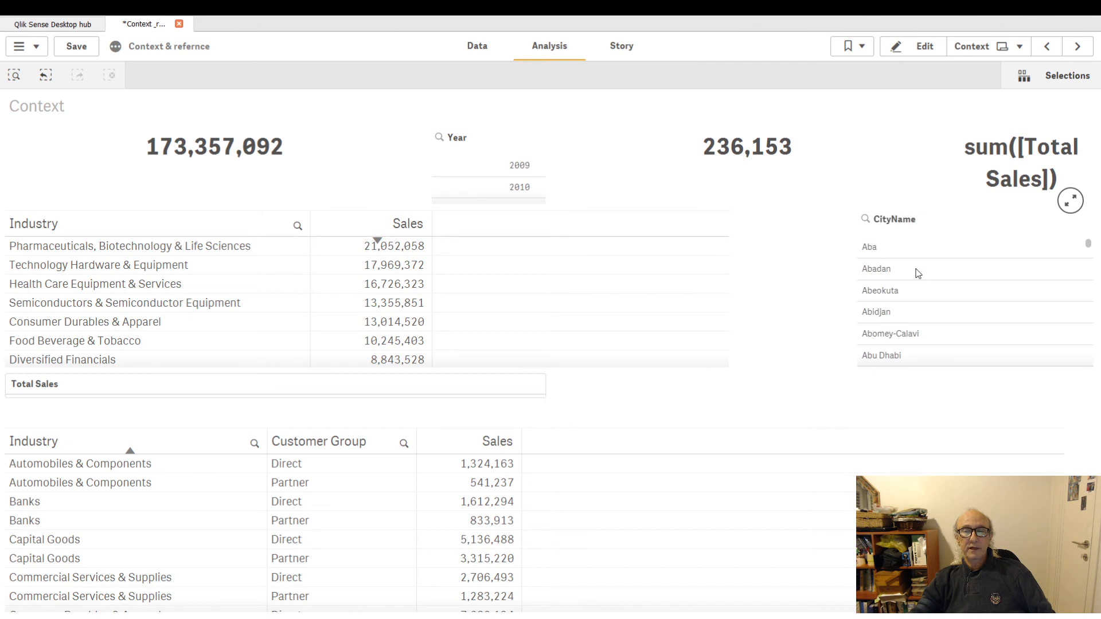
Select Abadan, Aba and Abeokuta one at a time in the CityName filter, deselecting each, to compare both KPIs.
left_click(887, 270)
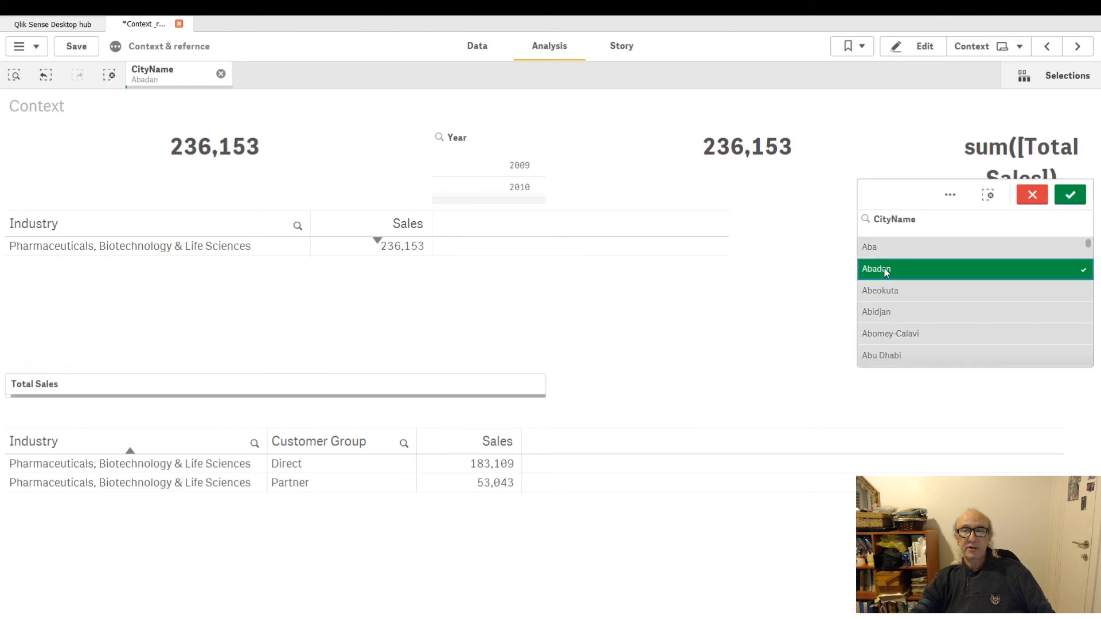
left_click(887, 270)
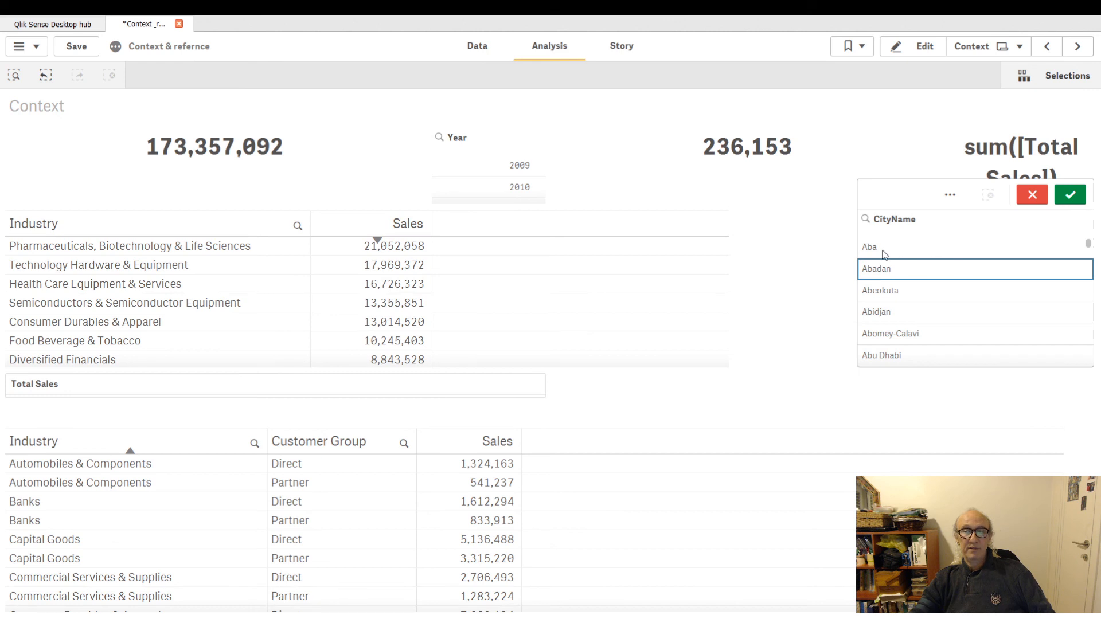
left_click(884, 253)
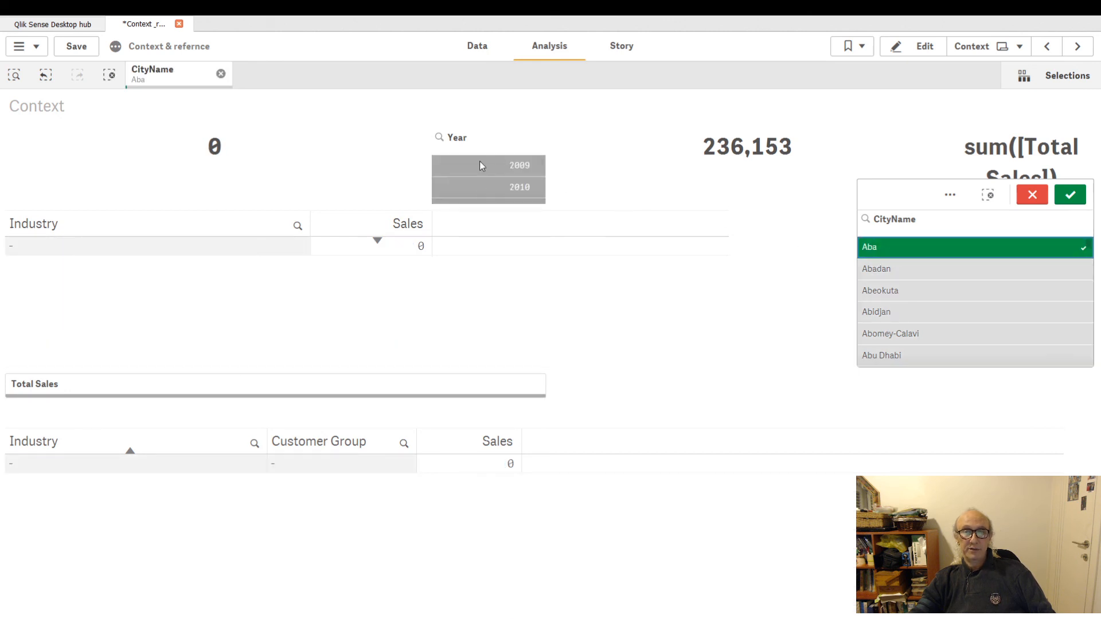
scroll(493, 192, "down", 3)
scroll(492, 192, "up", 3)
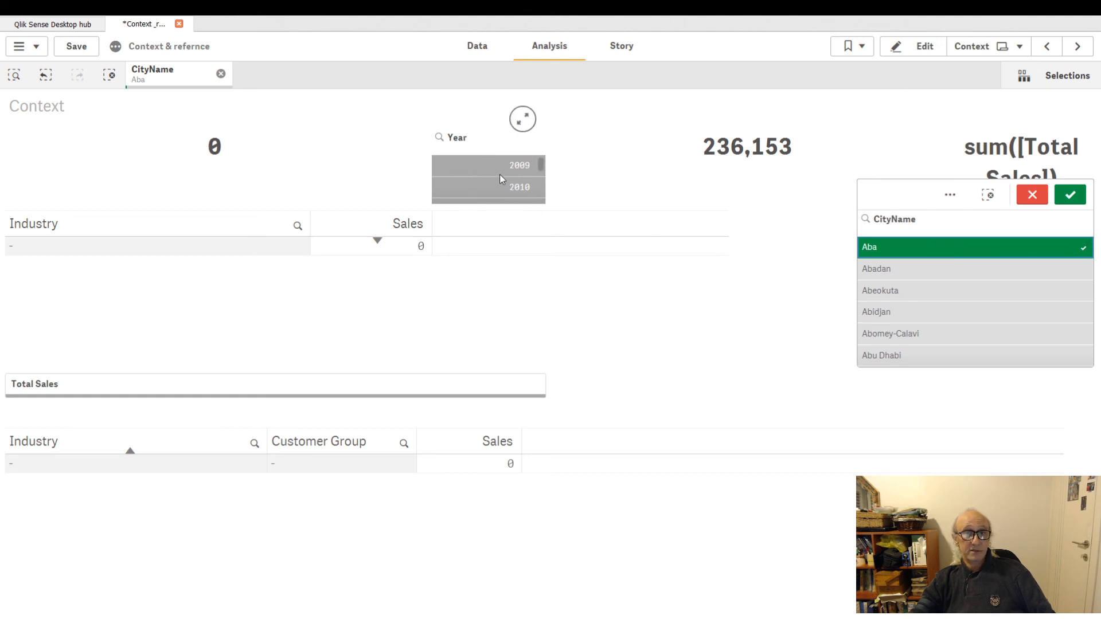
left_click(876, 248)
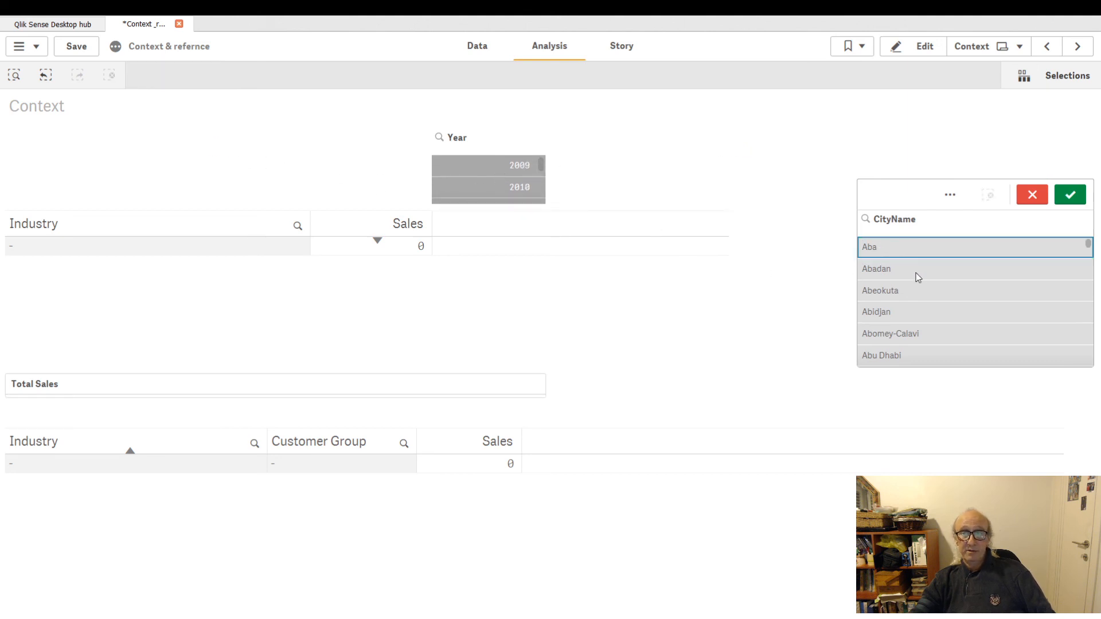
left_click(904, 293)
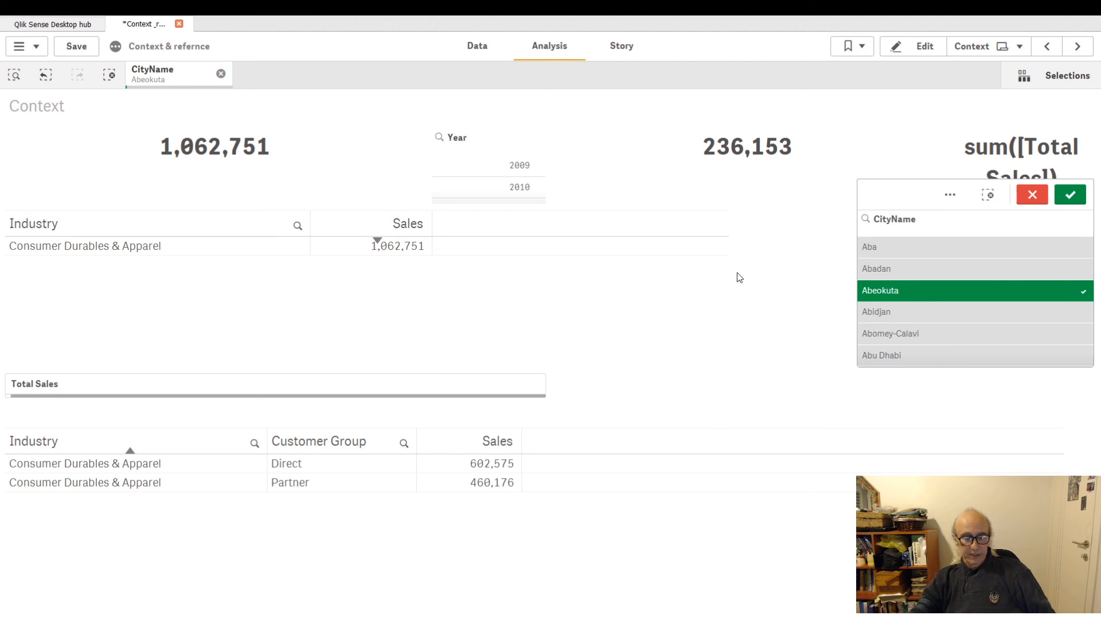
left_click(892, 290)
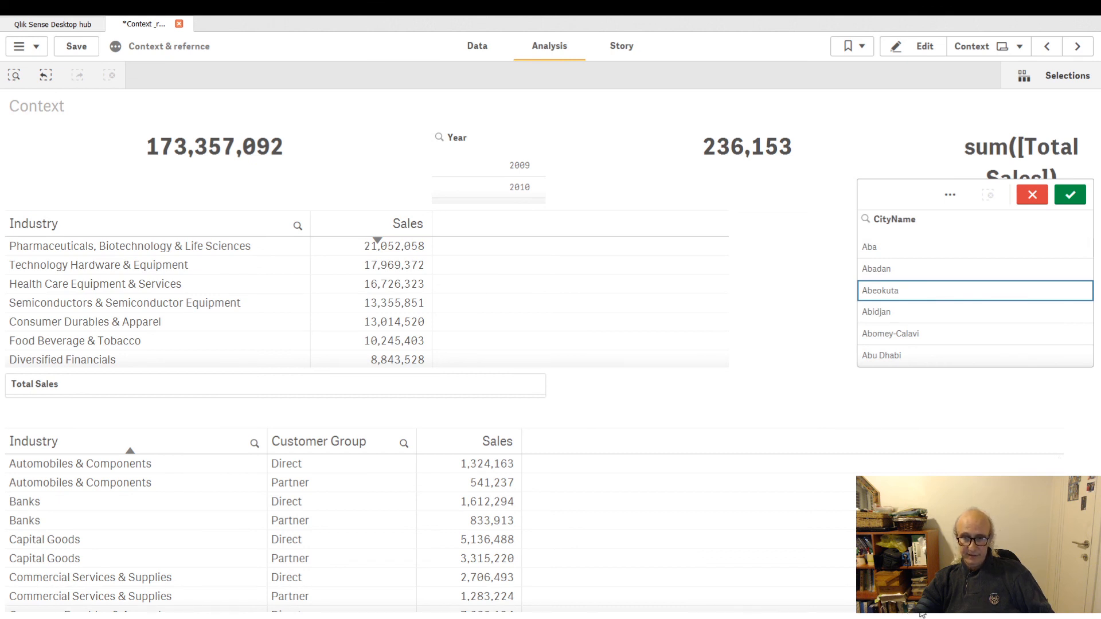
left_click(896, 616)
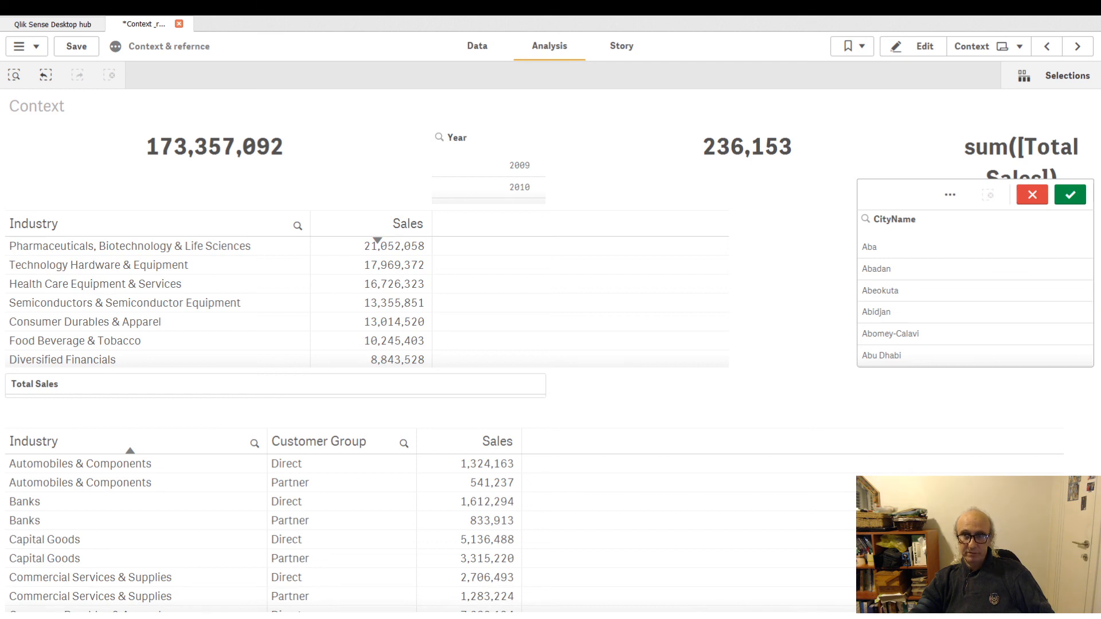